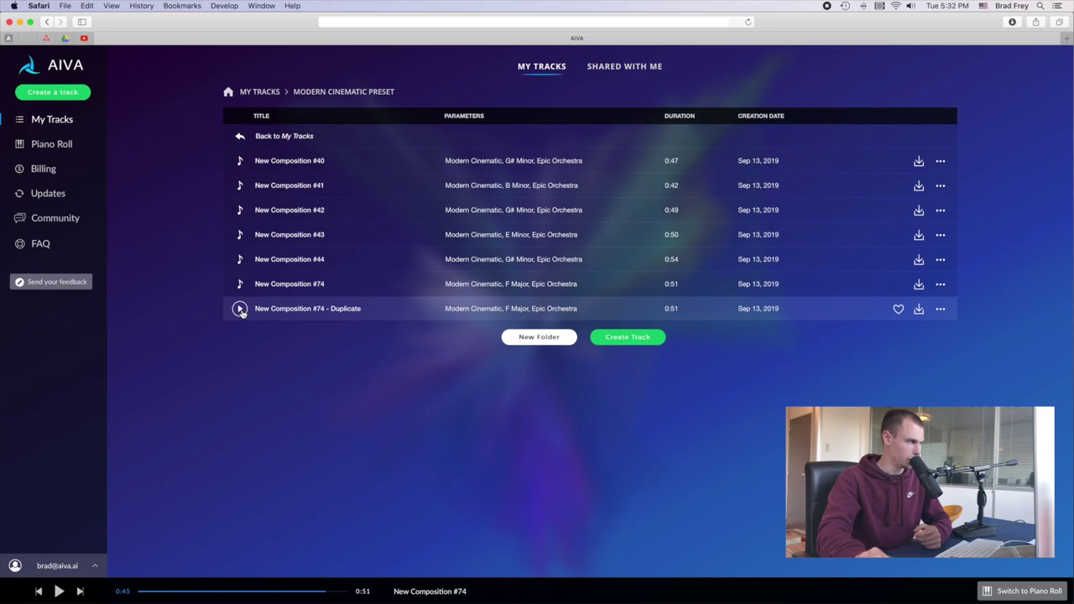
Step: Play New Composition #74 - Duplicate, view it in the piano roll with Chords expanded, then stop playback
left_click(240, 310)
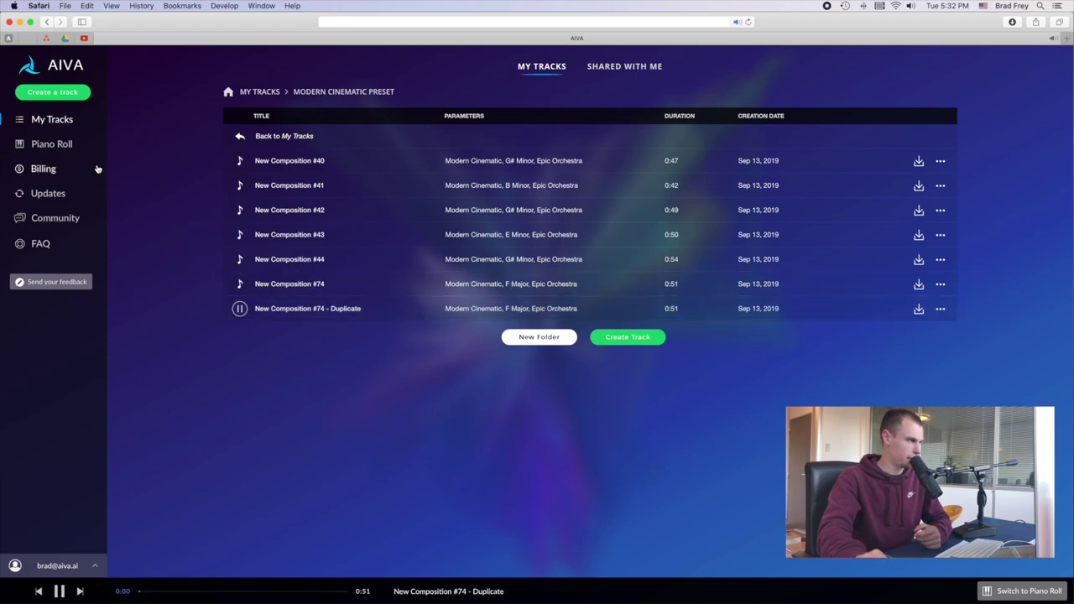
left_click(57, 146)
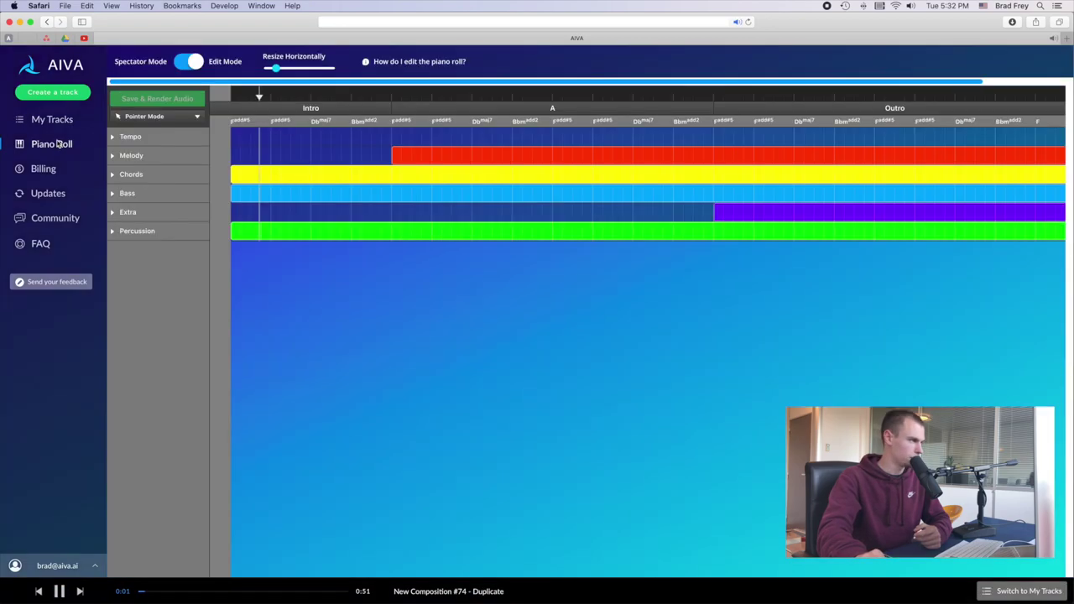
left_click(131, 175)
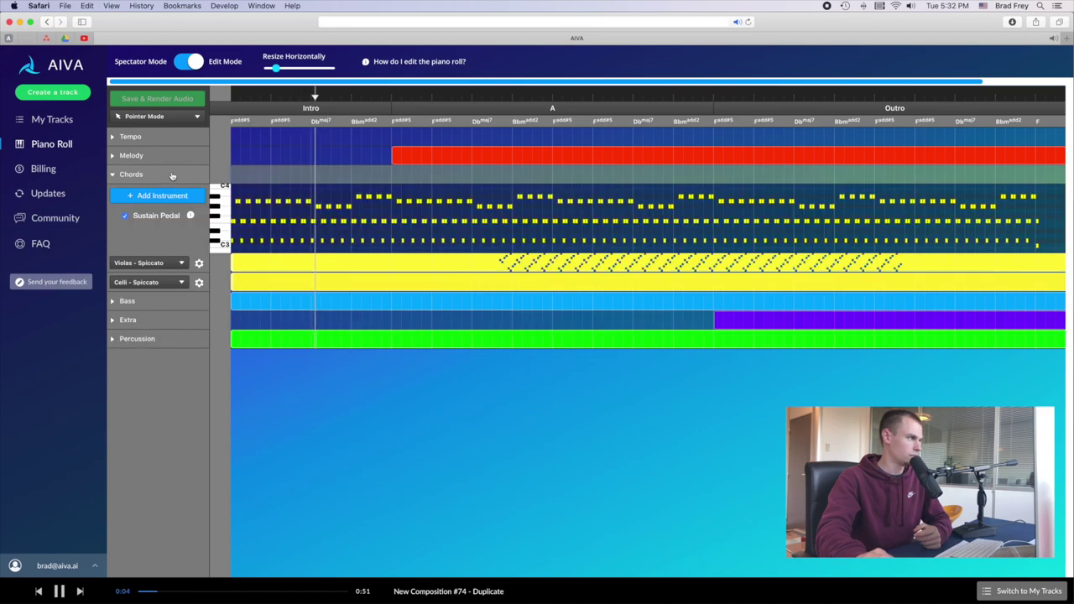
left_click(193, 62)
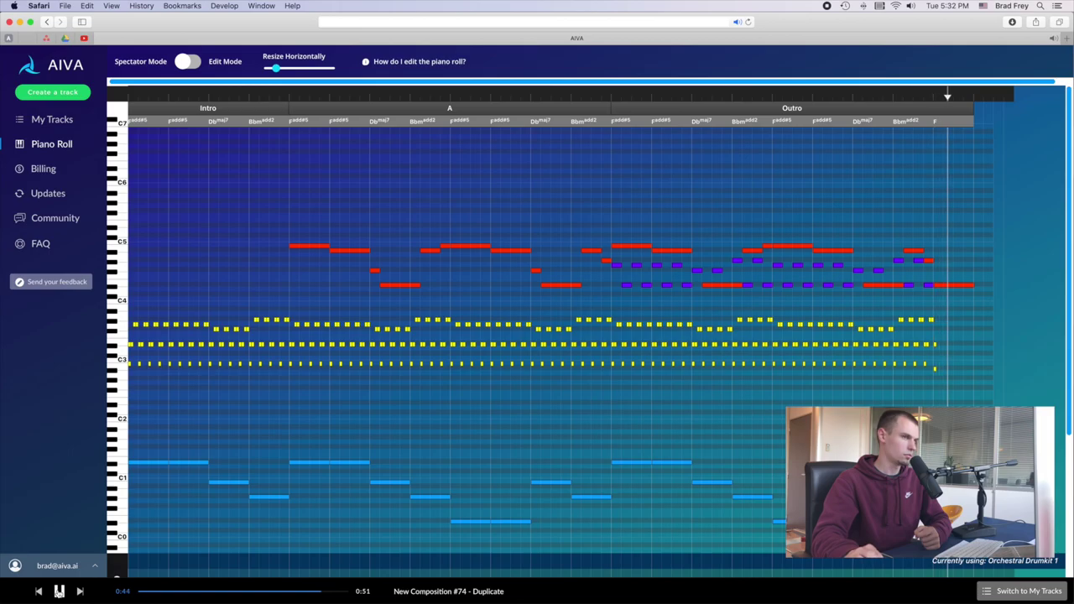
left_click(58, 590)
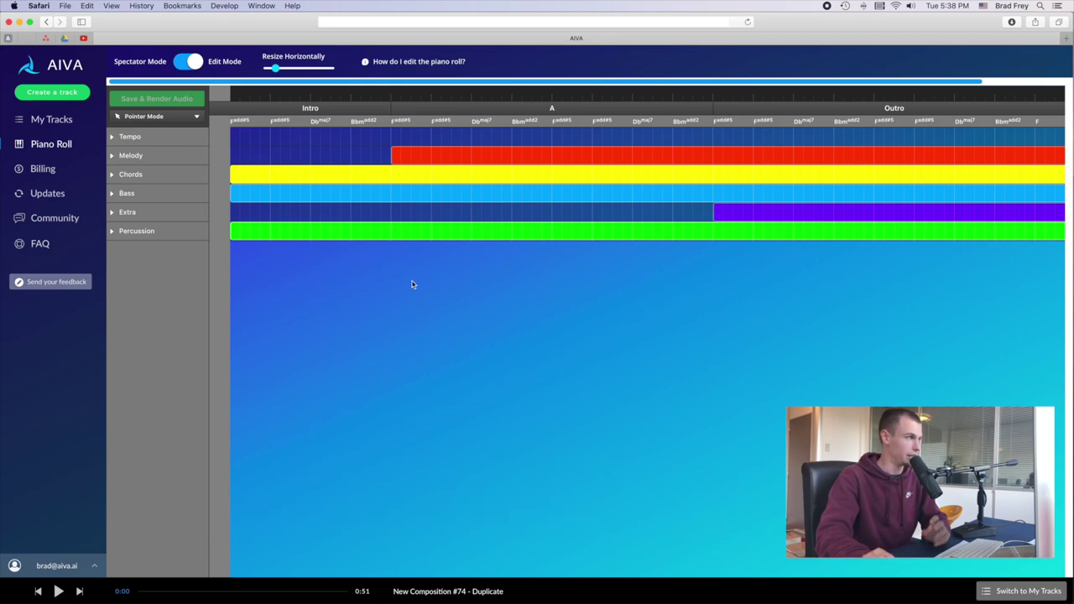
Step: Expand Melody and browse the Strings > Violins 1 choices for the Violins 1 - Legato part
left_click(172, 155)
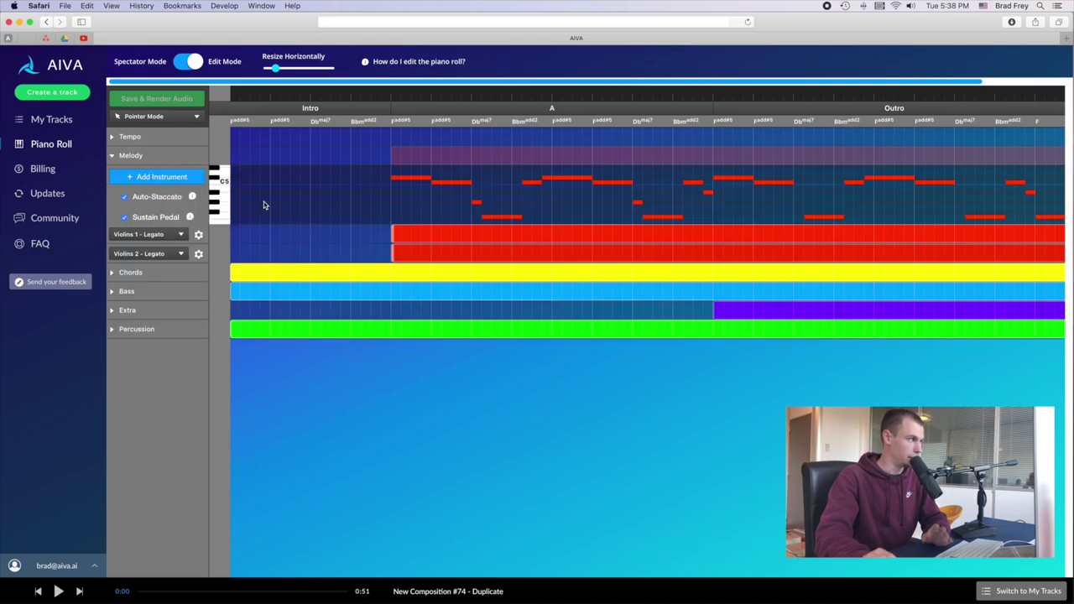
left_click(175, 238)
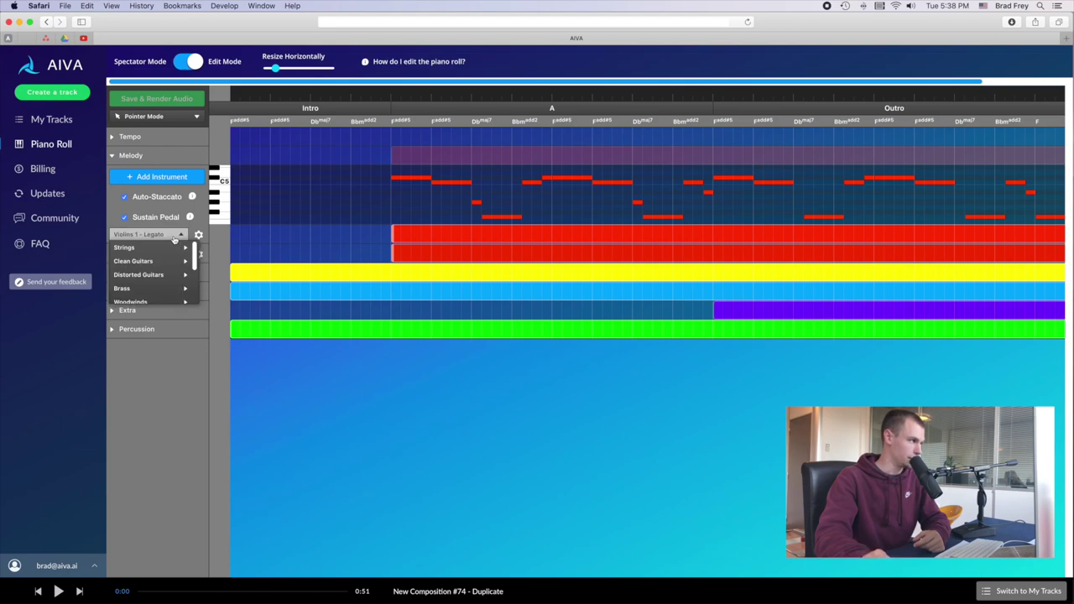
mouse_move(164, 253)
mouse_move(251, 261)
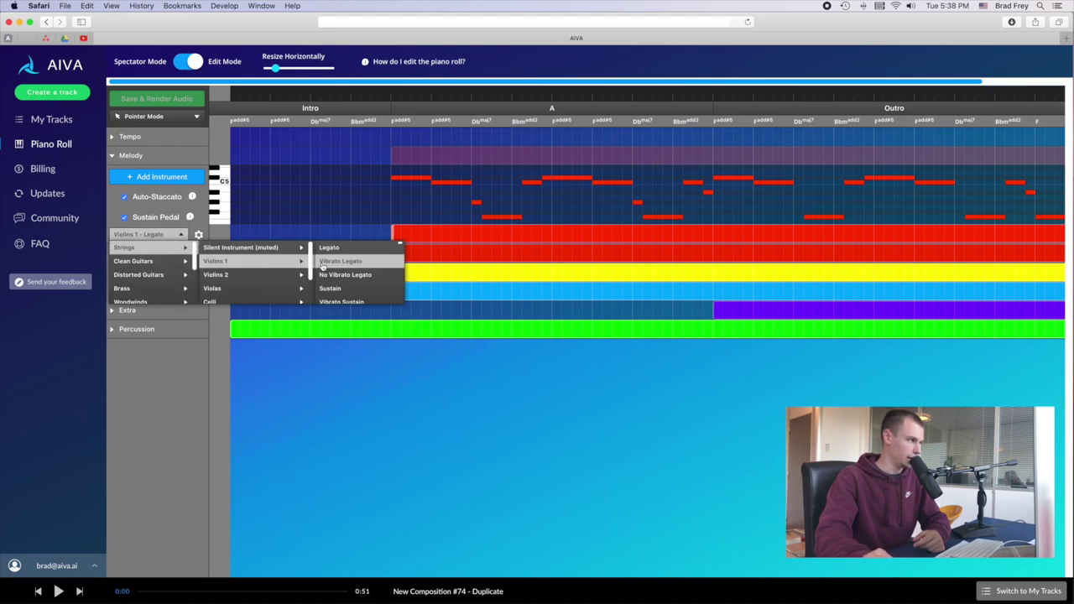
scroll(348, 274, "down", 3)
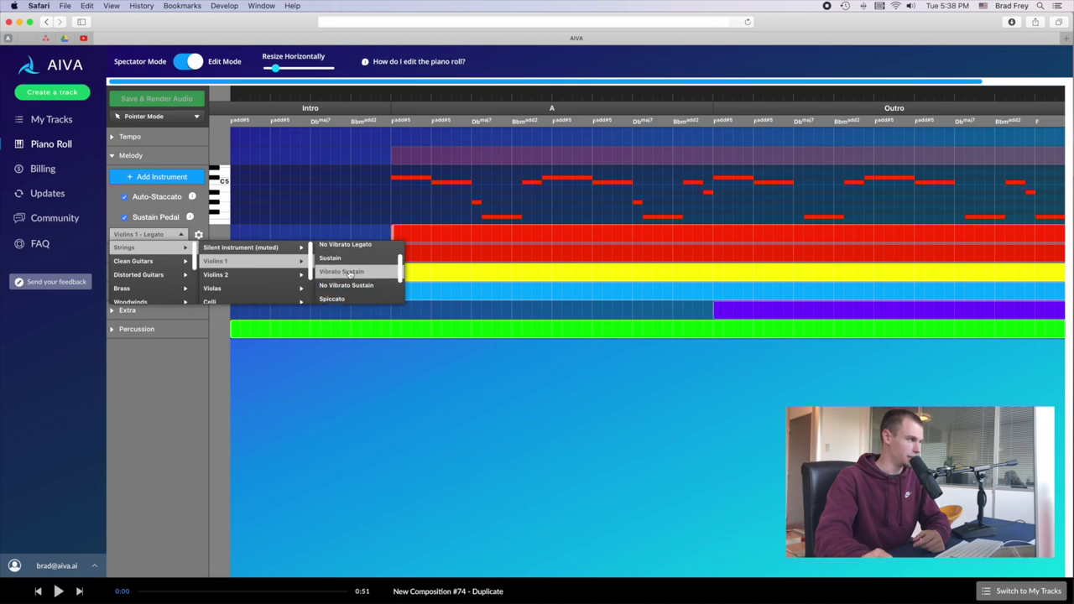
scroll(349, 274, "up", 3)
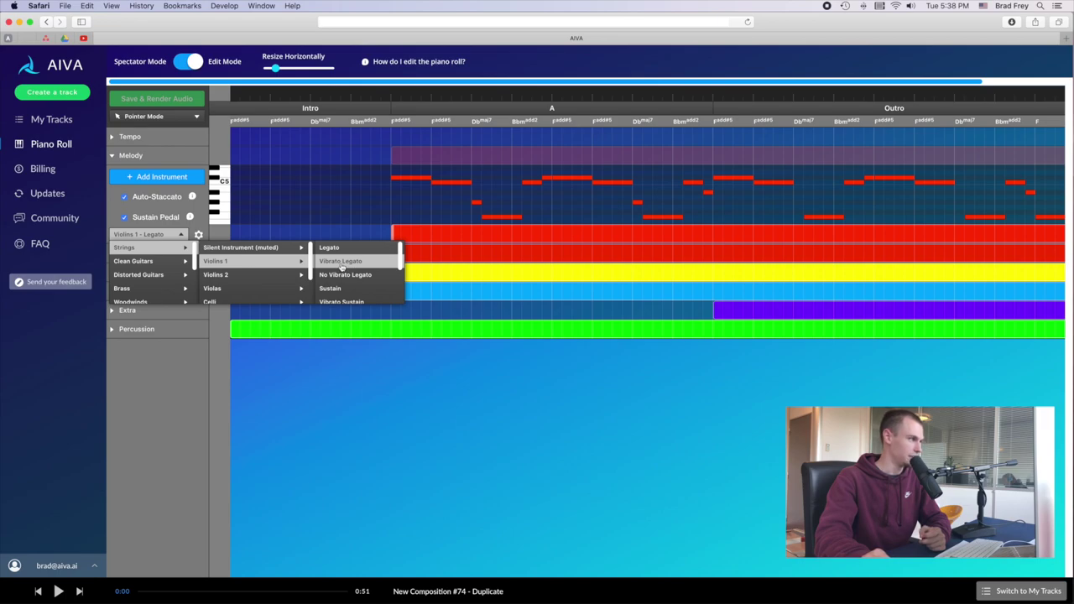
Step: Set both Violins 1 and Violins 2 melody parts to Vibrato Legato
left_click(339, 261)
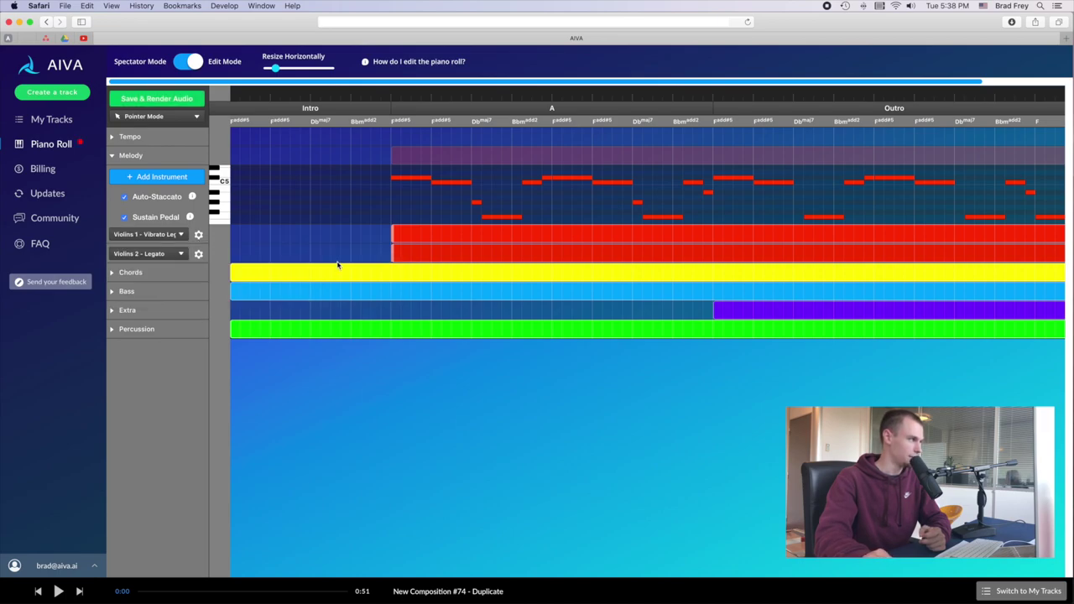
left_click(164, 253)
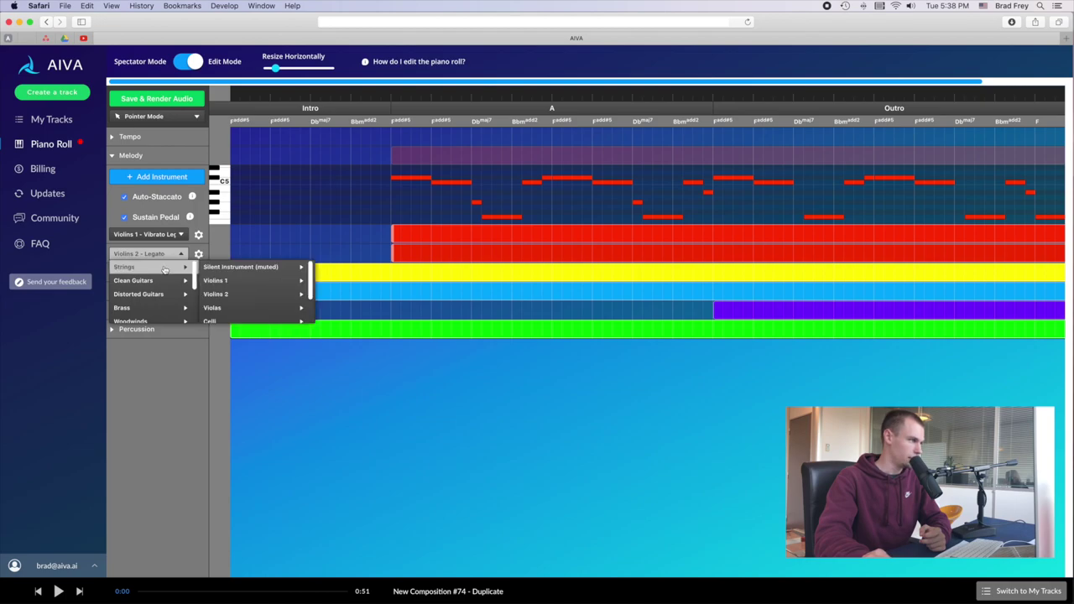
mouse_move(239, 297)
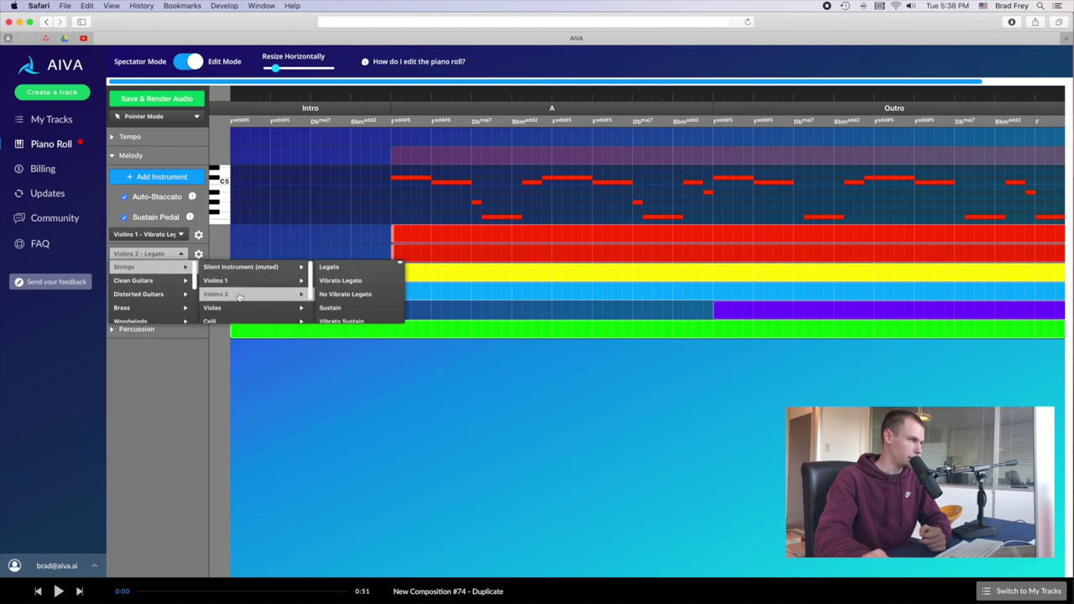
left_click(342, 281)
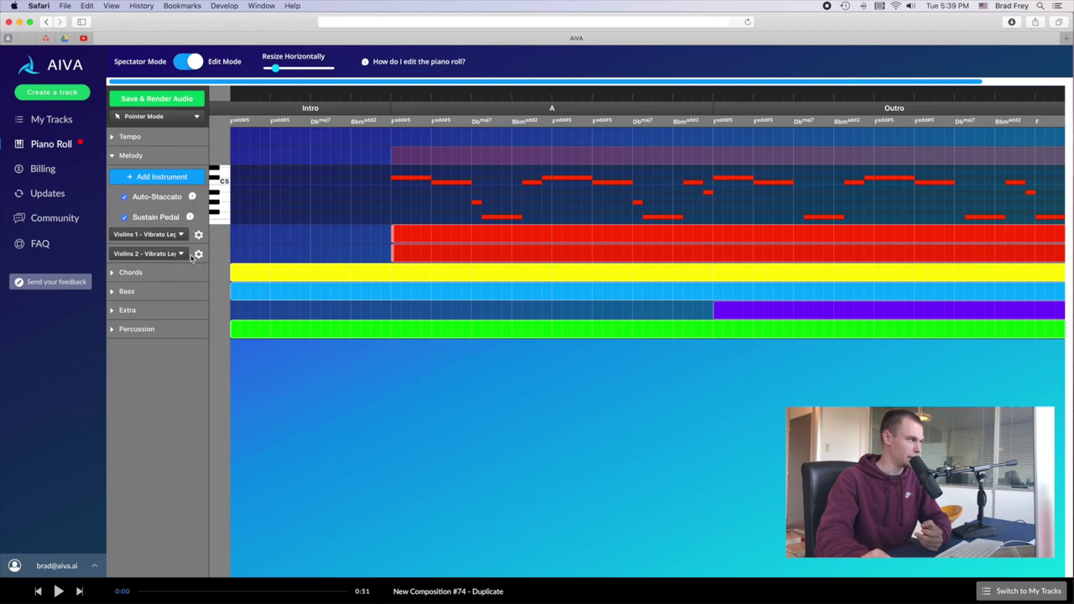
Step: Scroll along the timeline to review the notes, then expand the Chords section
scroll(407, 250, "right", 3)
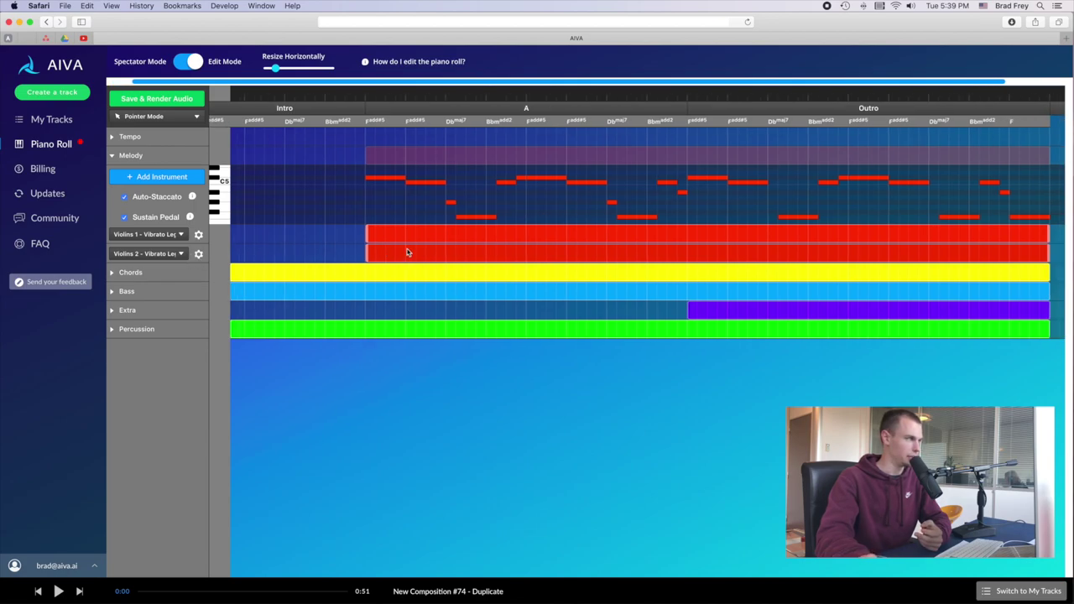
scroll(410, 249, "left", 3)
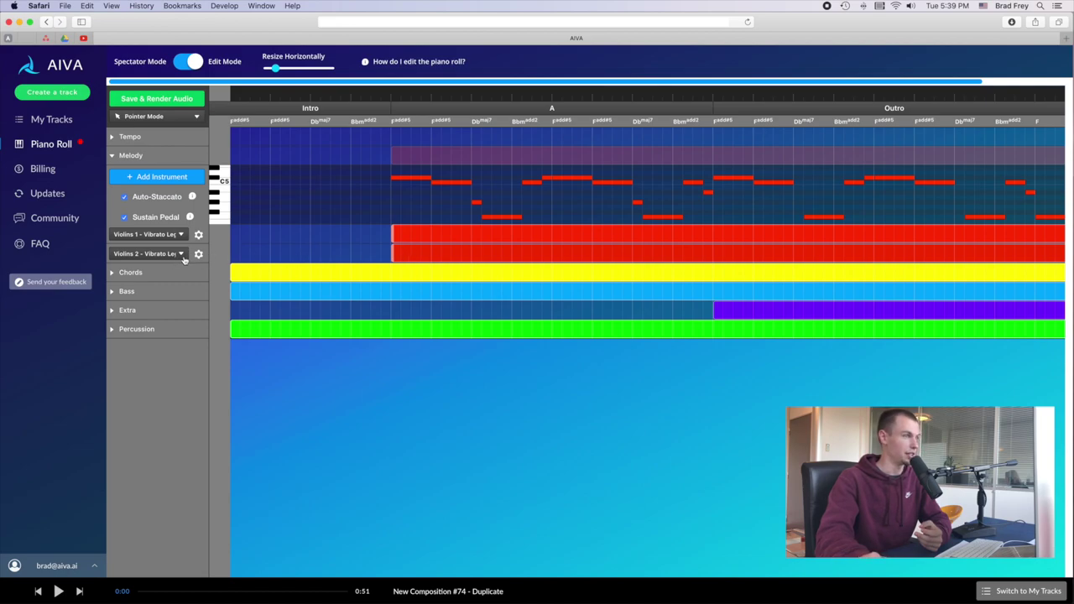
scroll(420, 249, "right", 3)
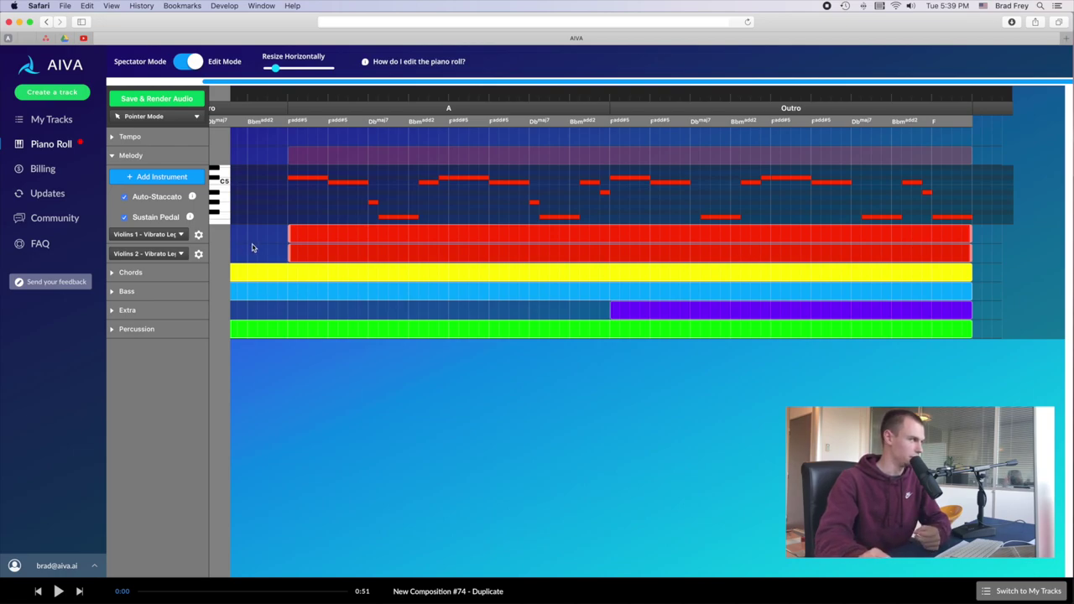
scroll(343, 197, "left", 3)
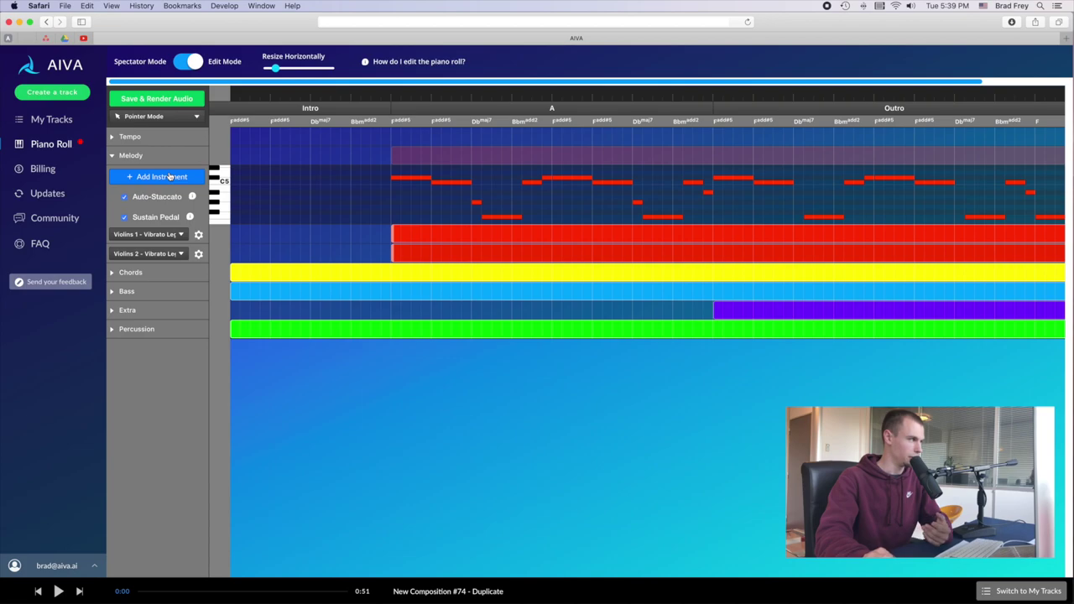
left_click(155, 275)
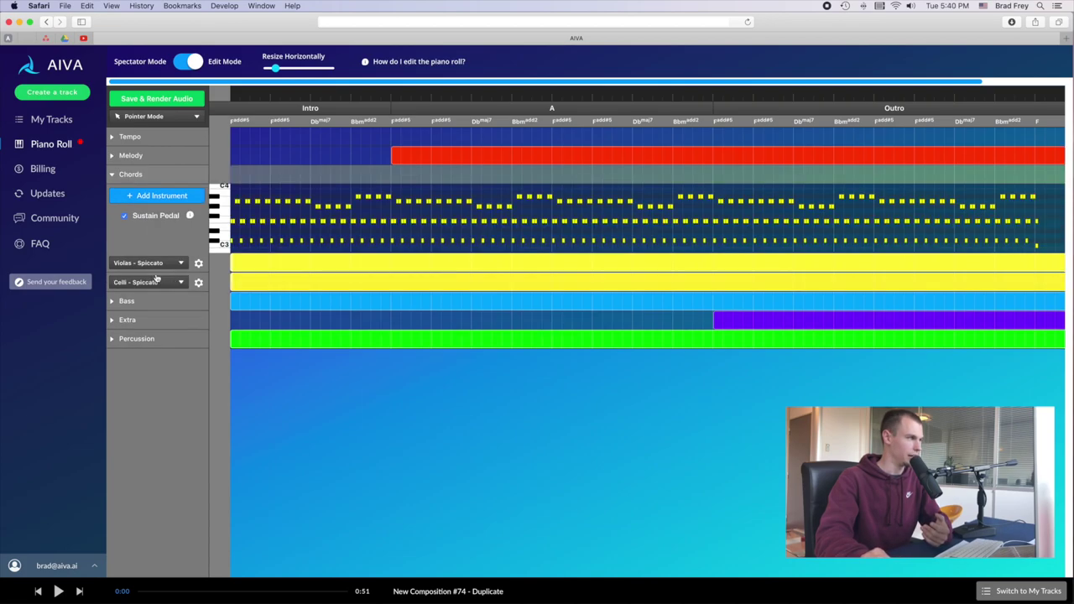
Step: Collapse Chords and add a Strings > Violas > Tremolo instrument to the Melody
left_click(163, 177)
left_click(176, 160)
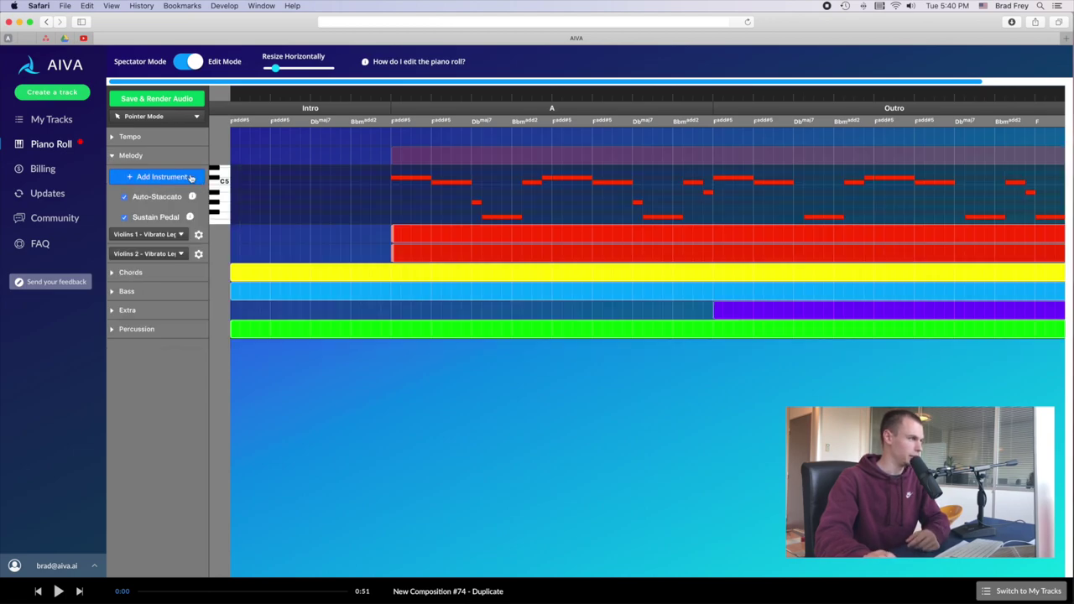
left_click(186, 177)
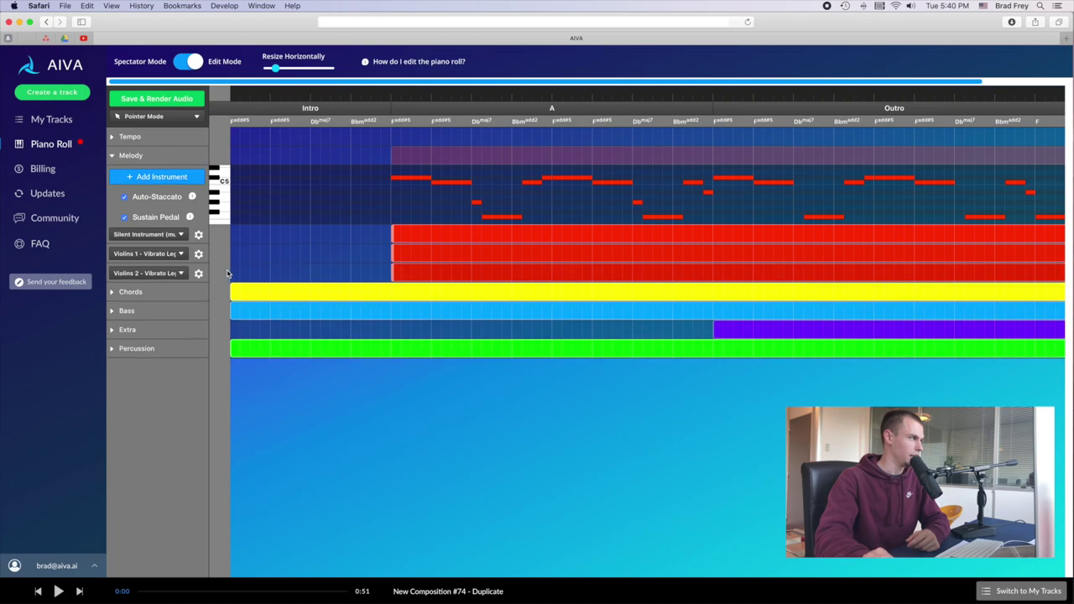
left_click(181, 235)
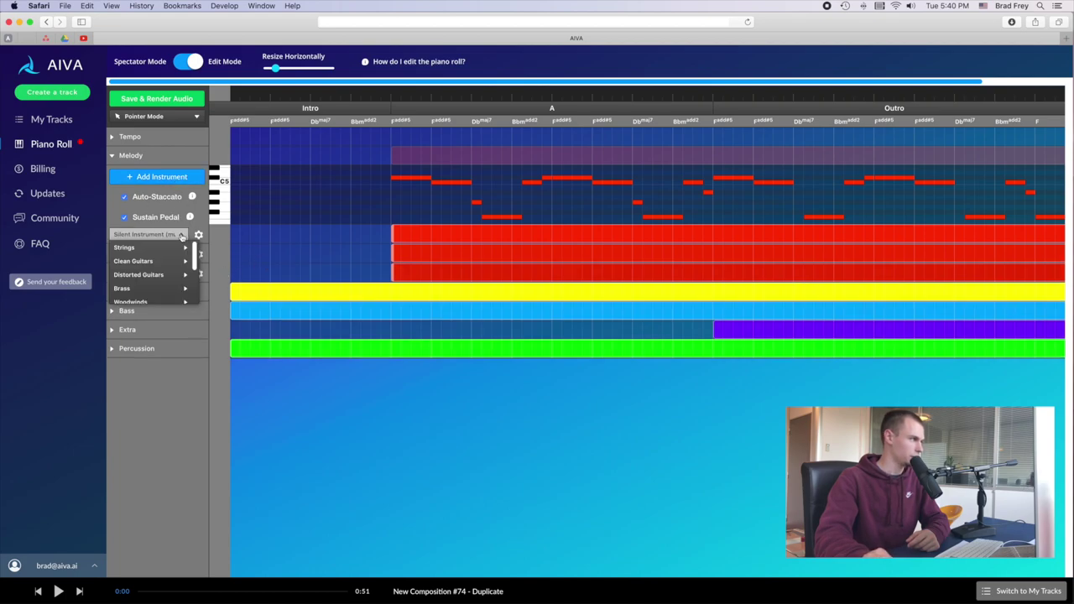
mouse_move(162, 251)
mouse_move(228, 293)
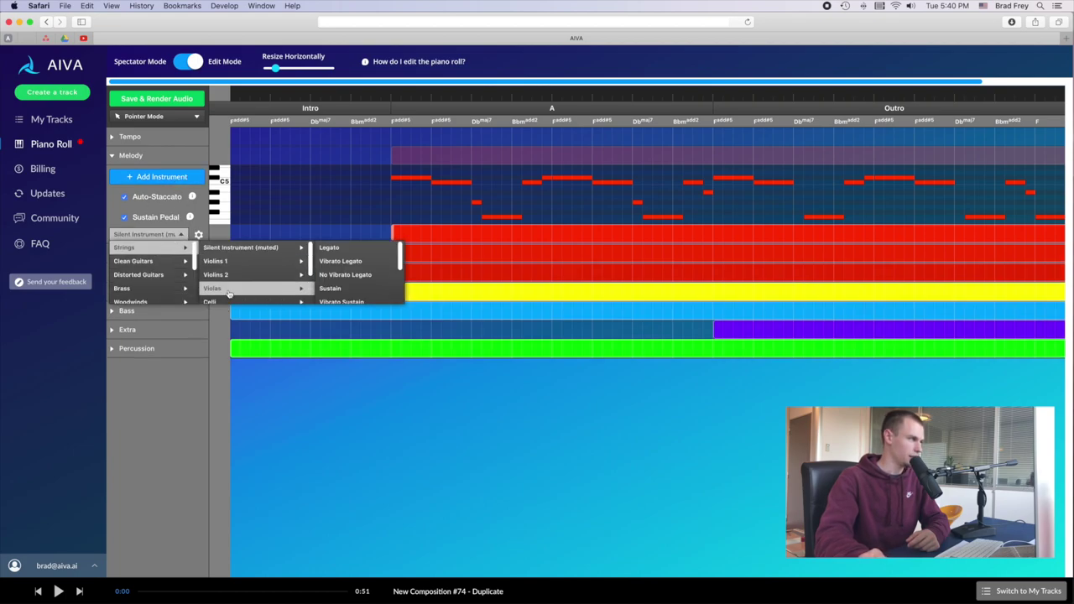
scroll(344, 284, "down", 3)
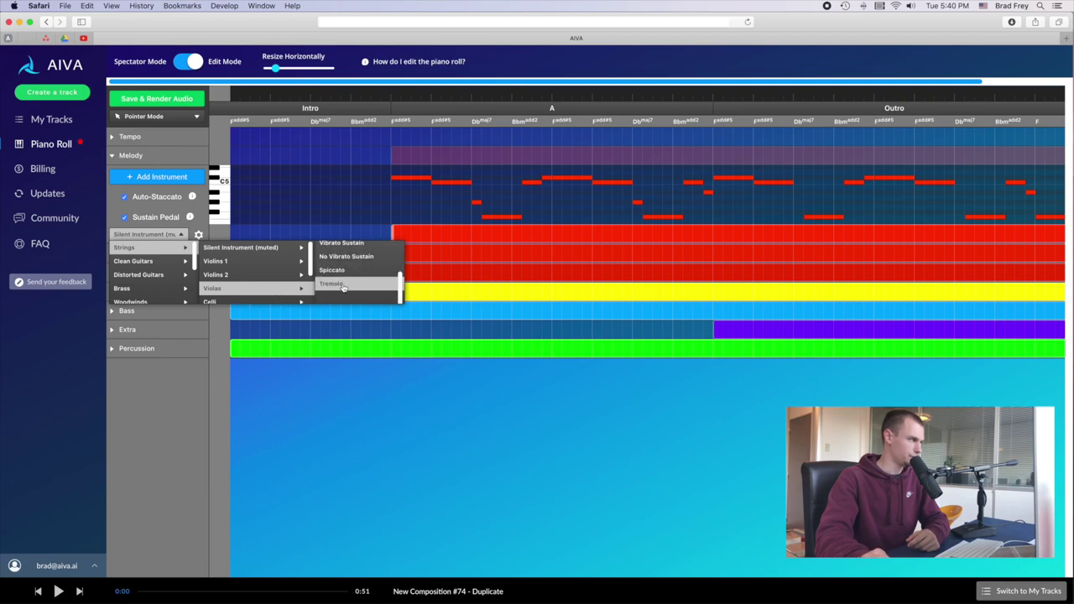
left_click(342, 286)
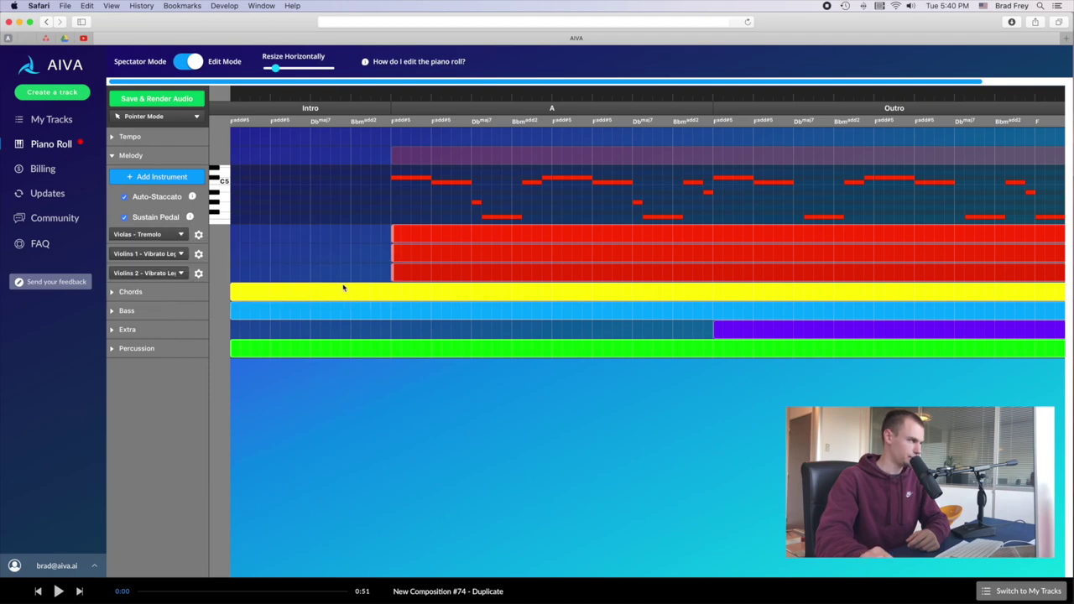
left_click(199, 238)
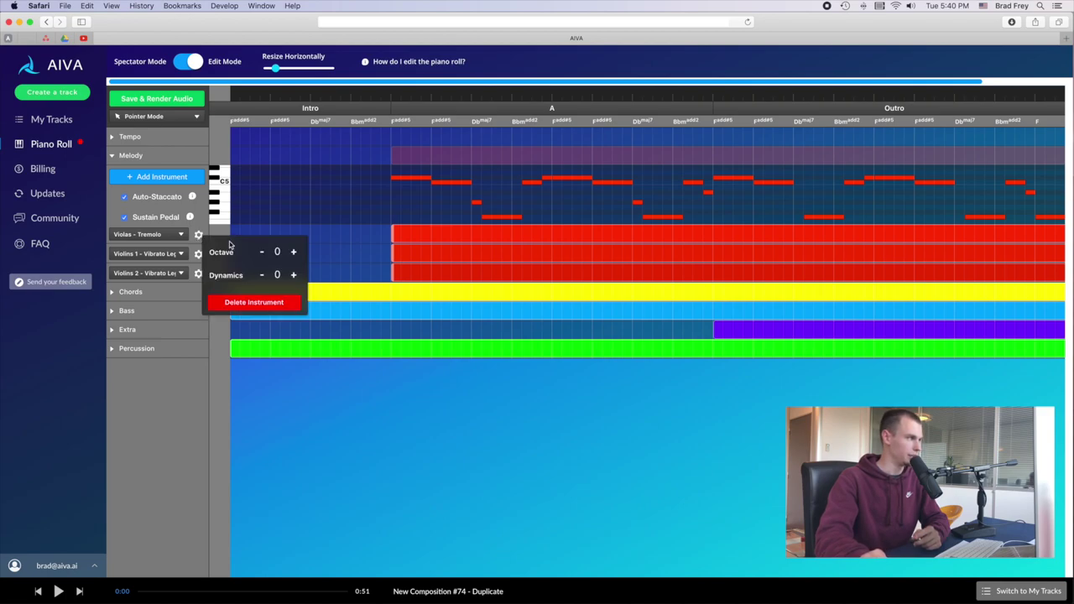
Step: Lower the Violas - Tremolo dynamics to -25
double_click(262, 277)
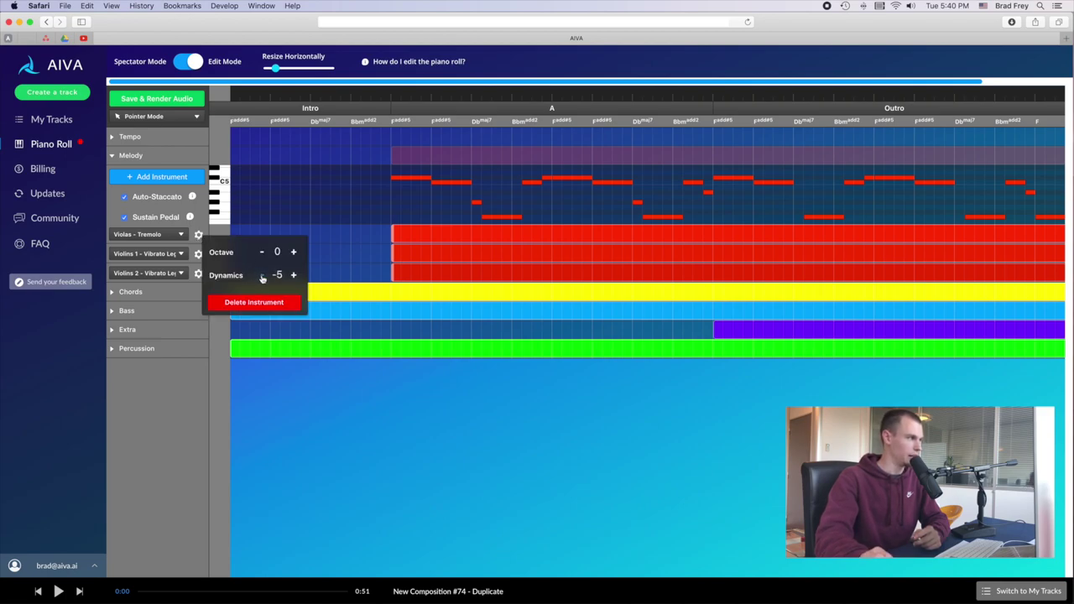
left_click(262, 277)
left_click(262, 277)
left_click(262, 276)
left_click(262, 277)
left_click(262, 277)
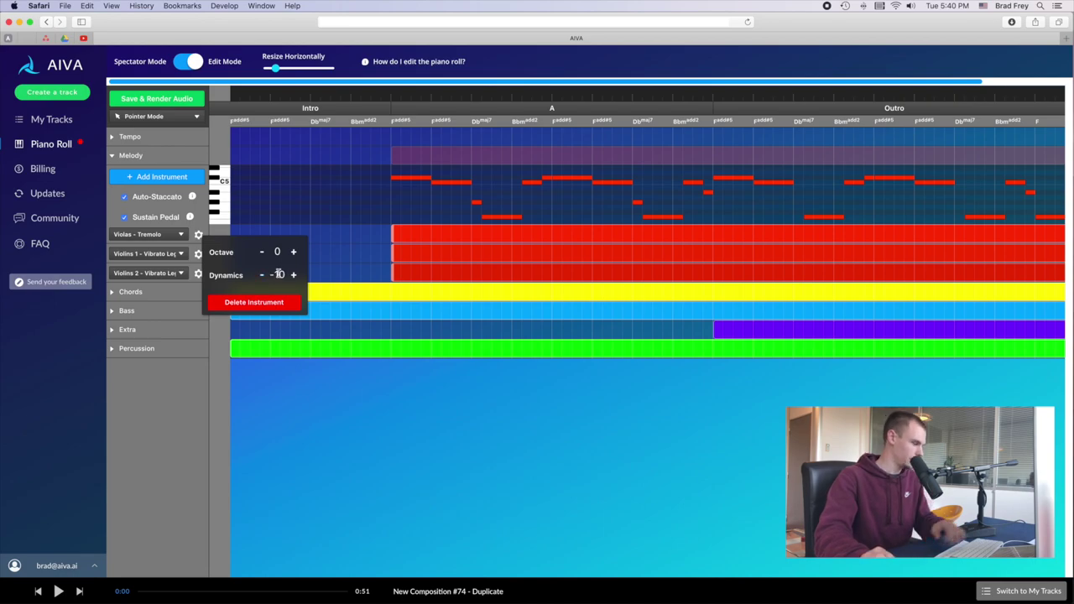
double_click(282, 274)
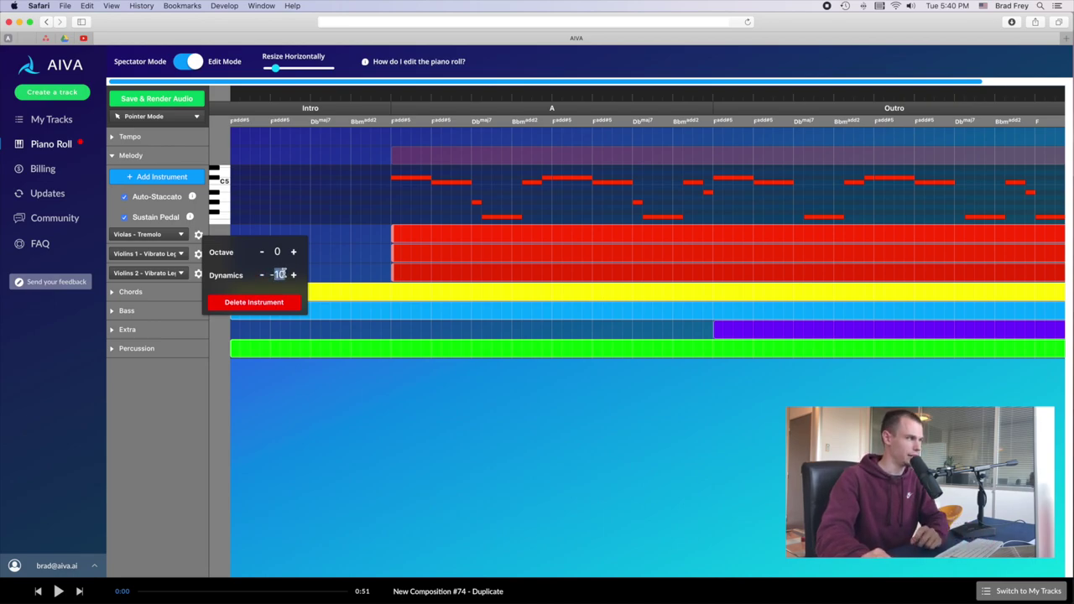
type("25")
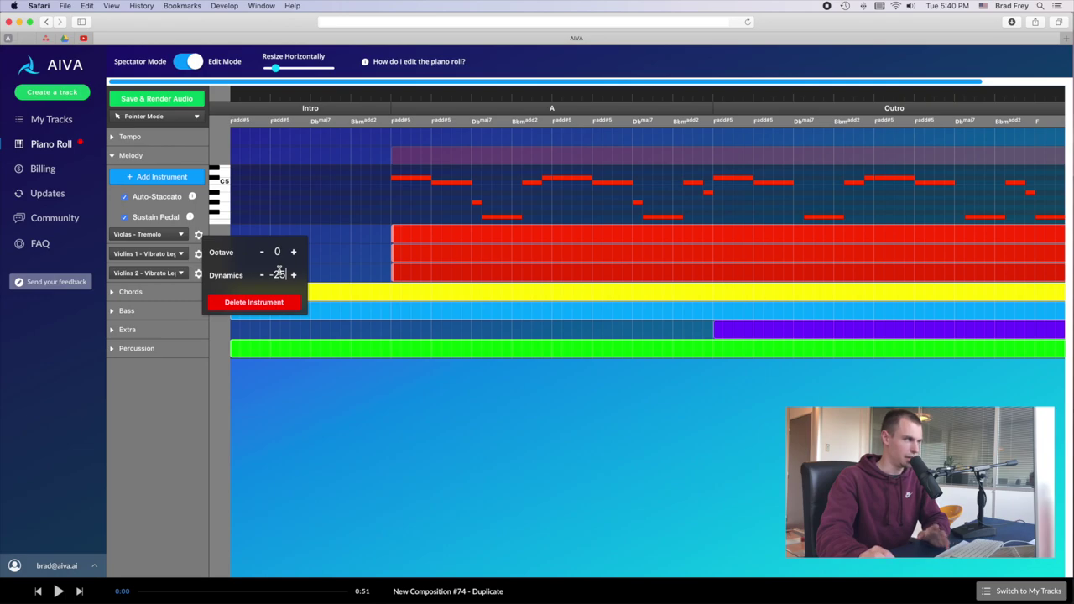
key("Down")
key("Up")
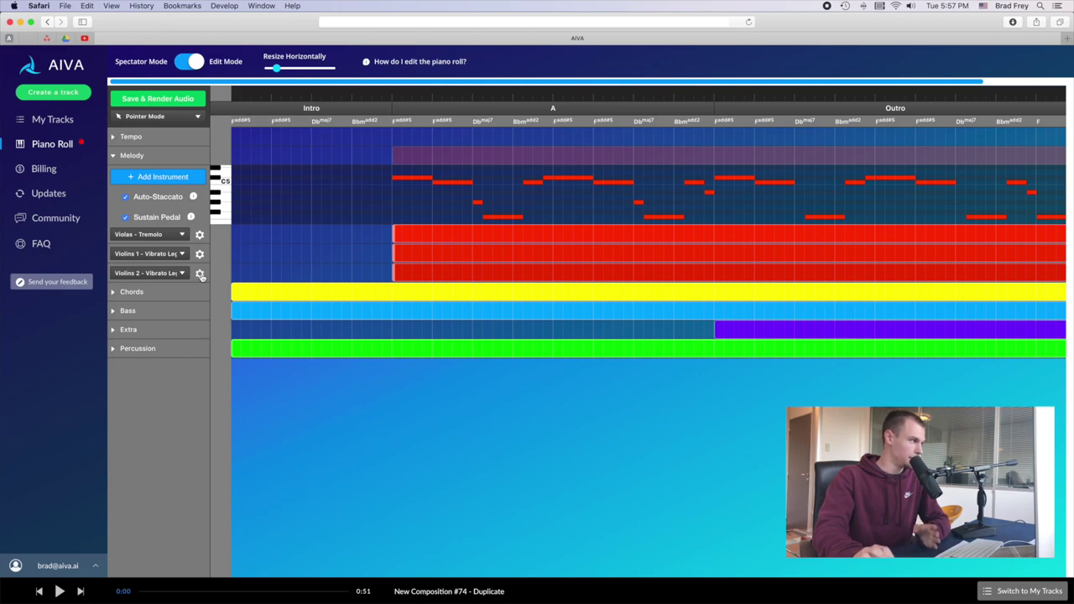
Step: Set the Violins 2 octave to 1
left_click(200, 274)
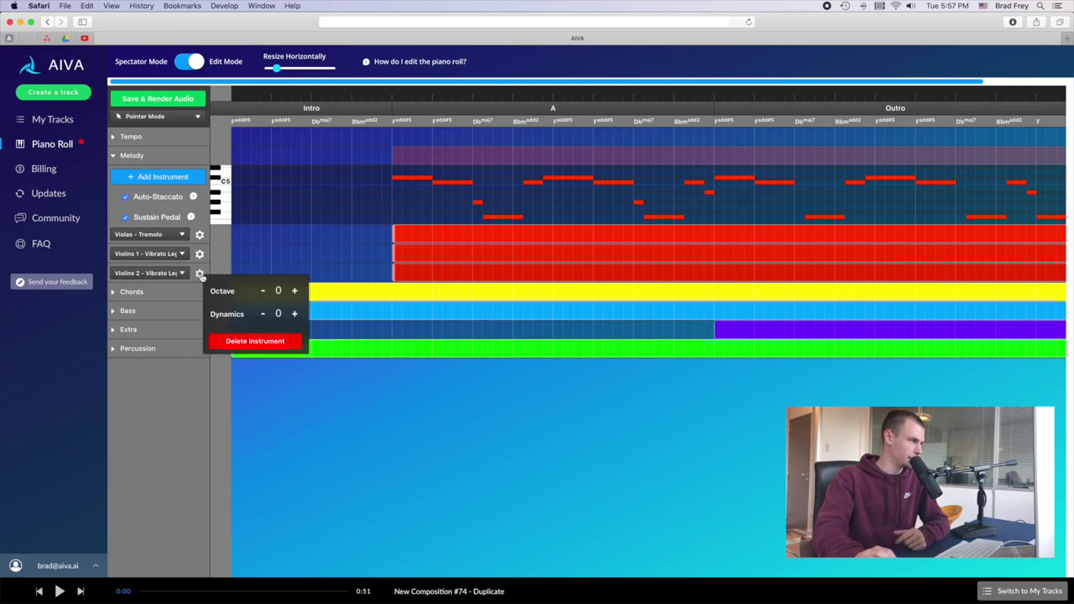
left_click(294, 291)
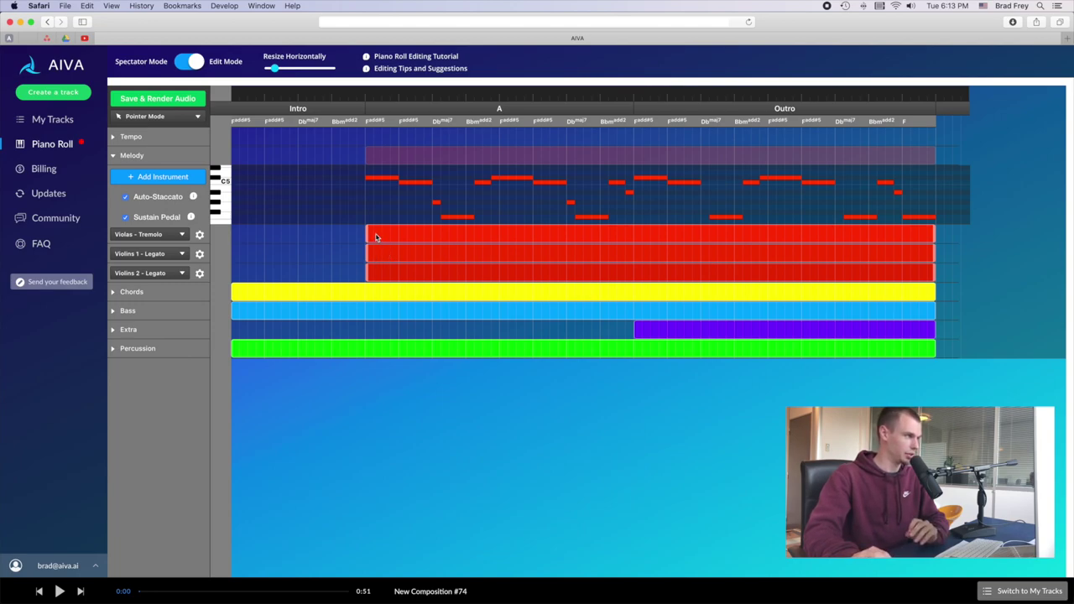
left_click(423, 244)
left_click(319, 259)
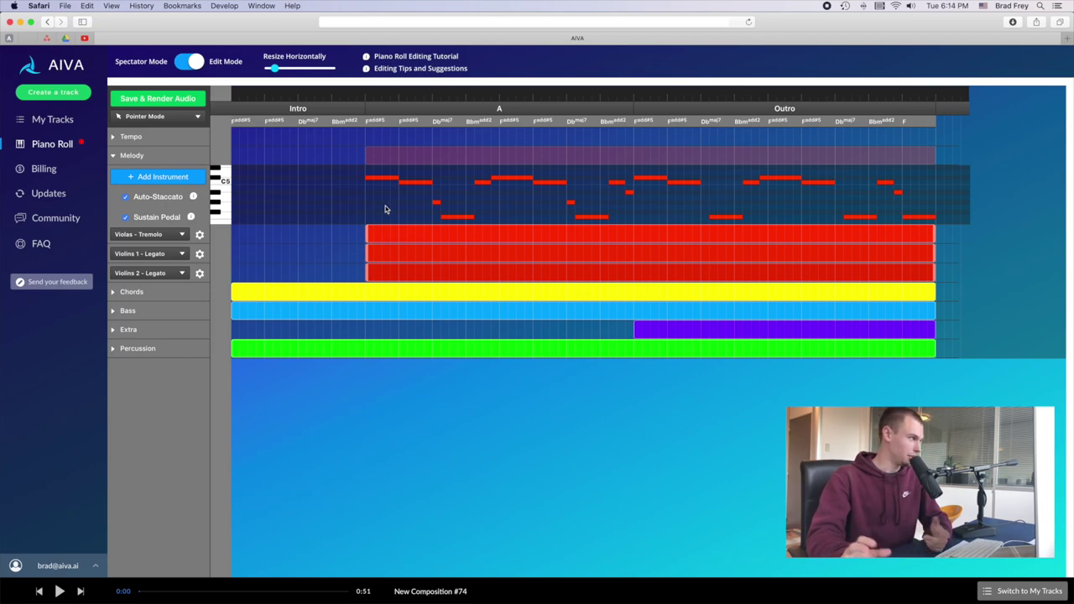
Step: Add a Woodwinds > Flute 1 > Legato part to the melody
left_click(183, 180)
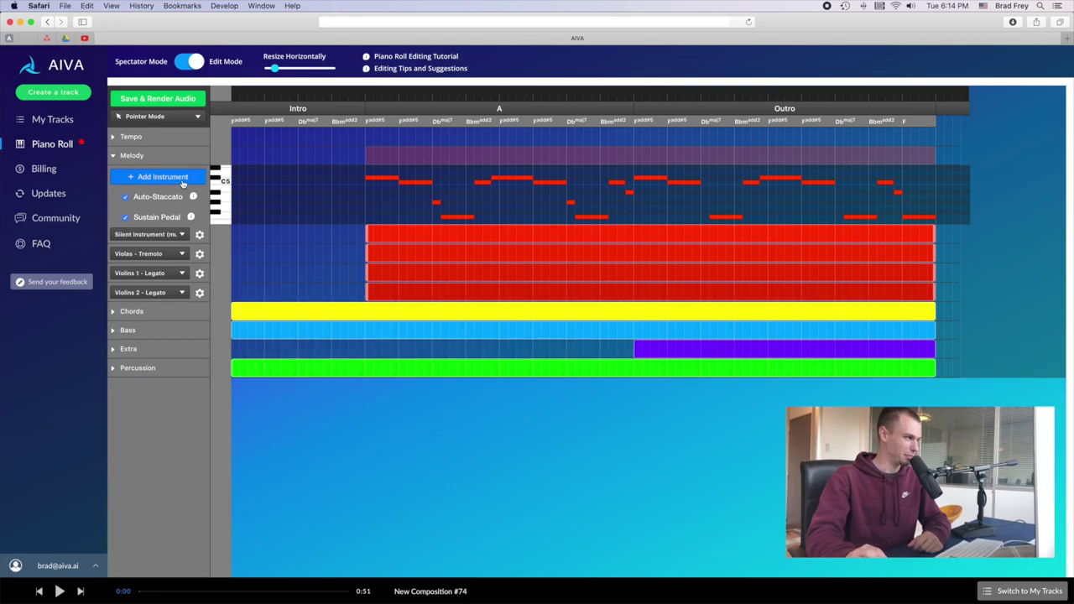
left_click(183, 236)
mouse_move(139, 274)
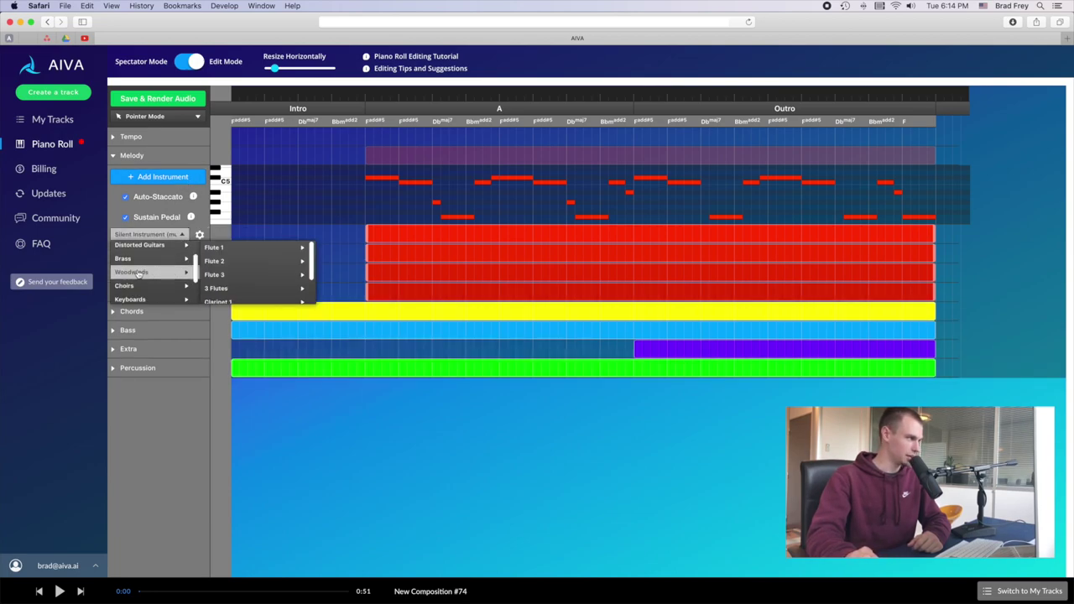
mouse_move(244, 250)
left_click(333, 249)
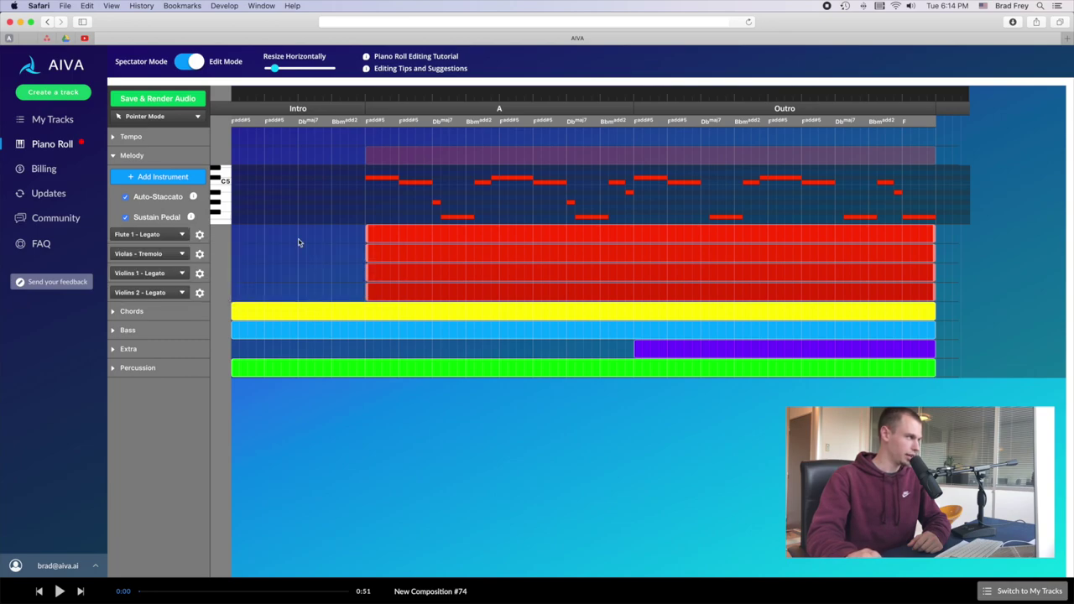
Step: Add a Clarinet 1 Legato part and trim the flute block to the start of section A
left_click(162, 177)
left_click(179, 235)
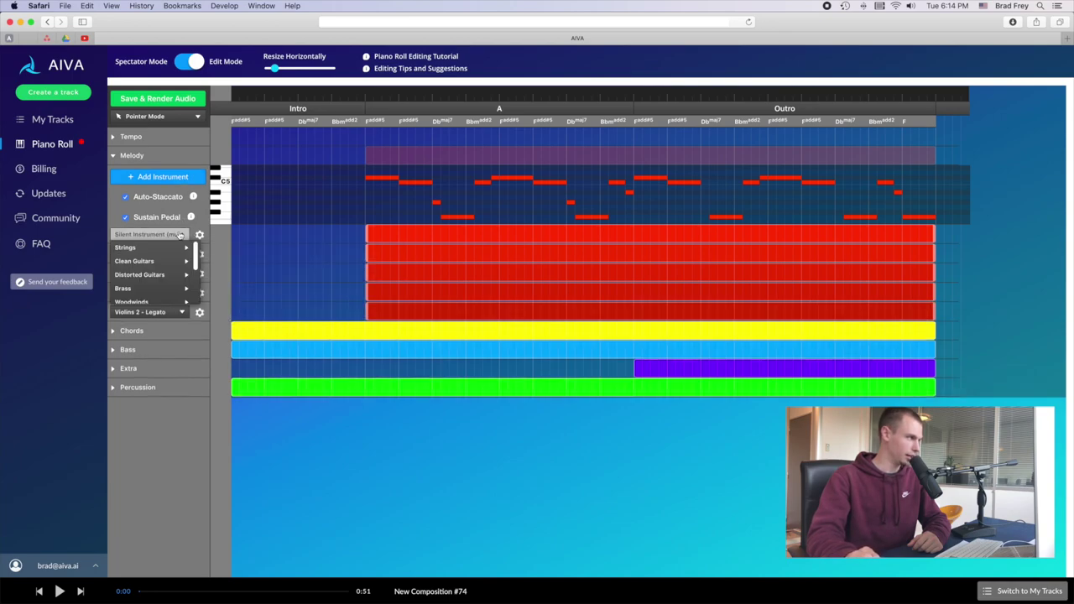
mouse_move(139, 300)
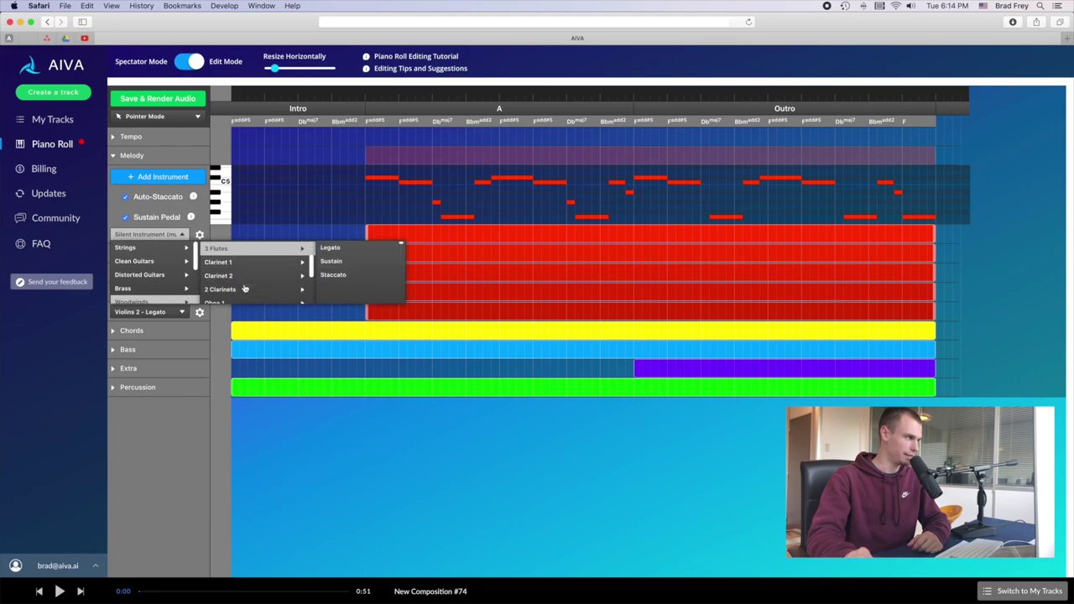
mouse_move(252, 262)
left_click(334, 251)
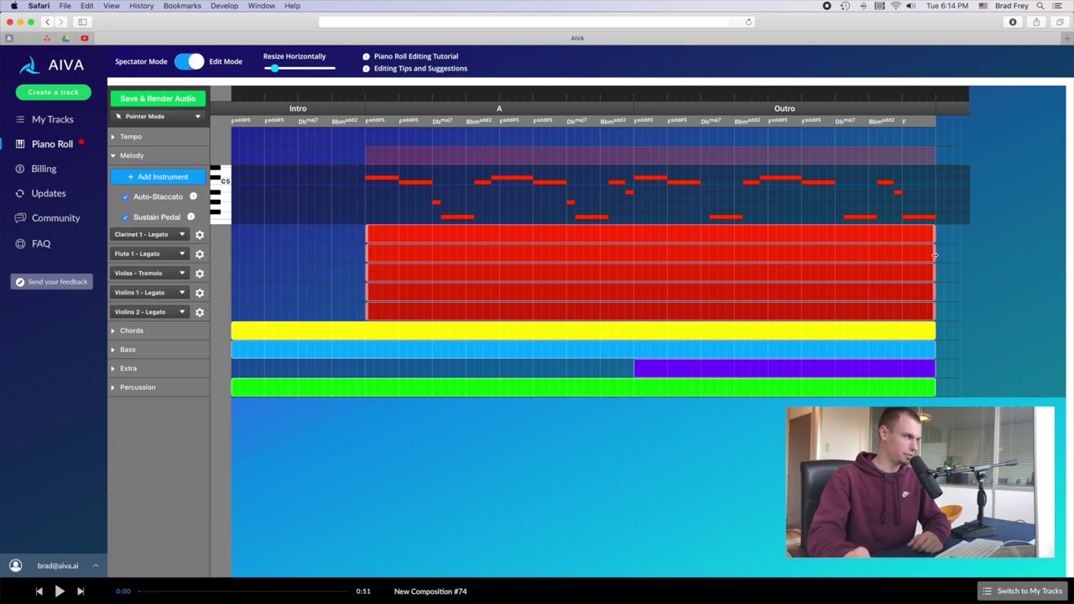
left_click_drag(934, 255, 431, 257)
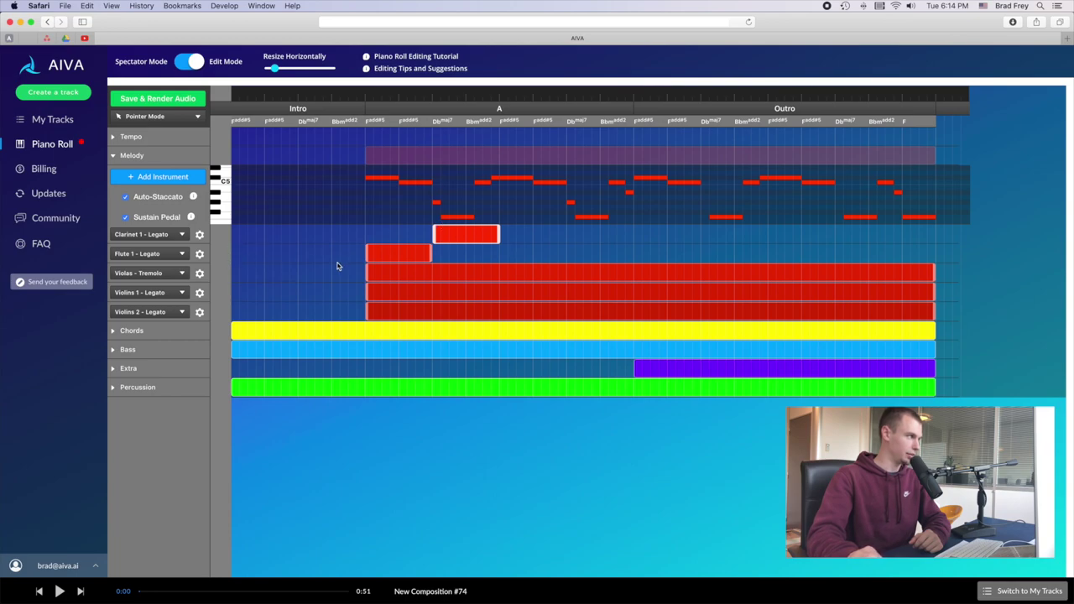
Step: In Pencil Mode, draw alternating short flute and clarinet blocks across section A
left_click(179, 119)
left_click(168, 144)
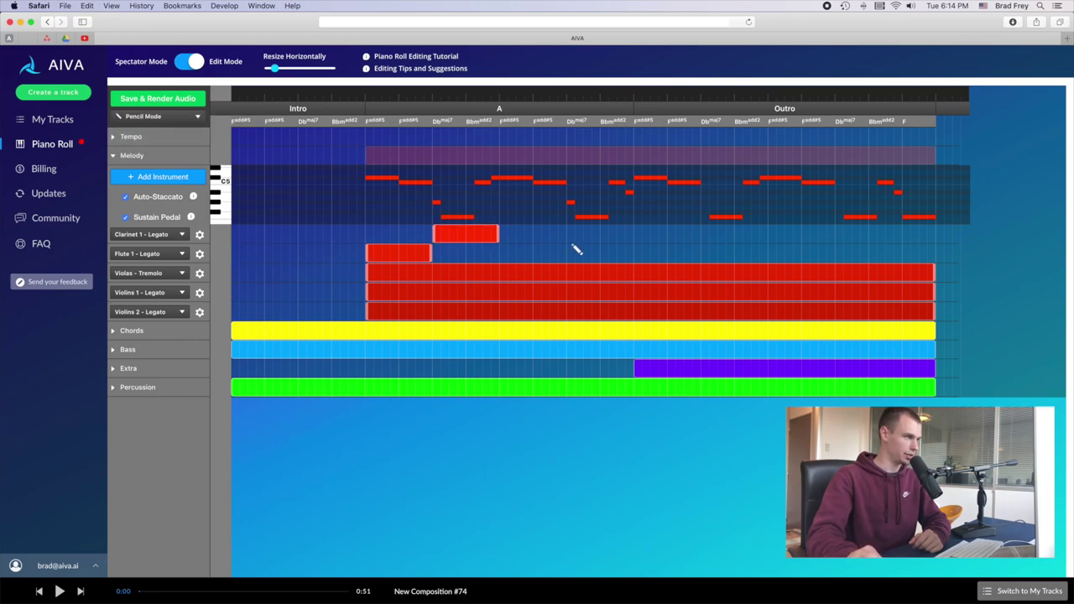
left_click_drag(522, 254, 623, 242)
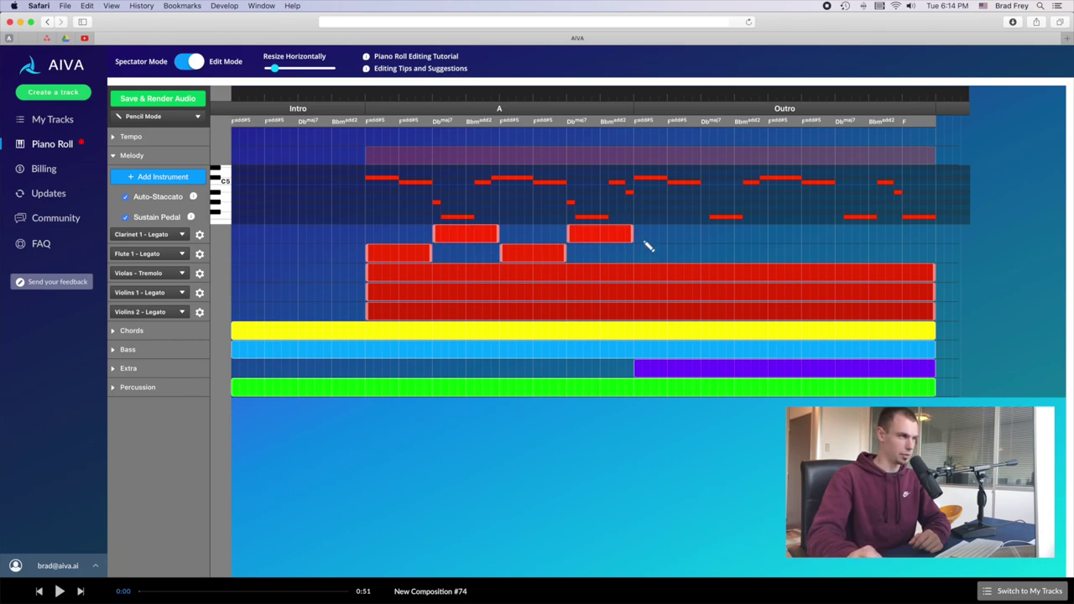
left_click_drag(649, 243, 696, 260)
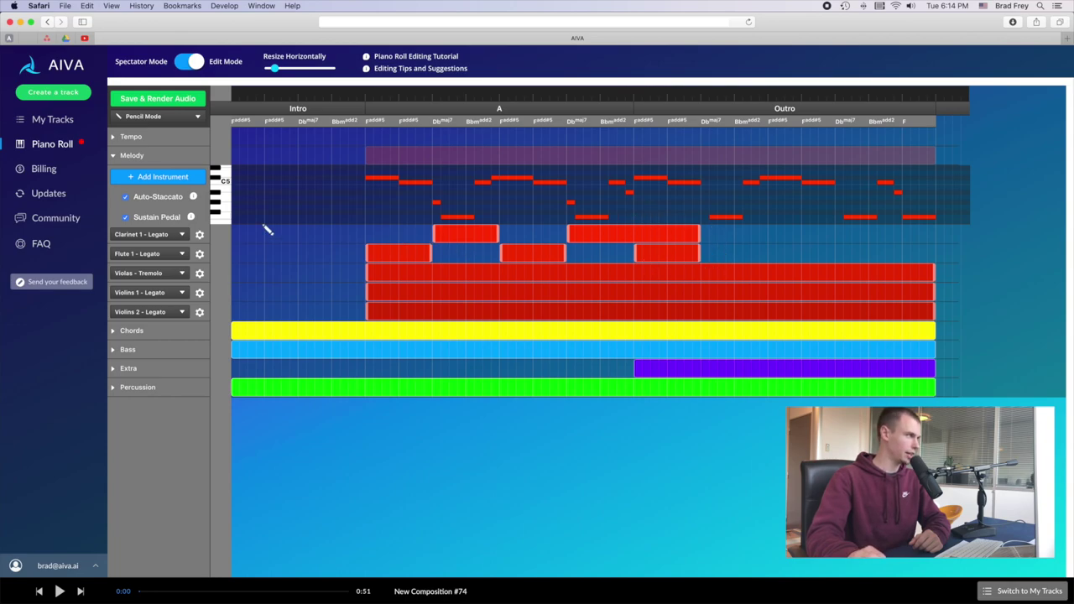
left_click(187, 117)
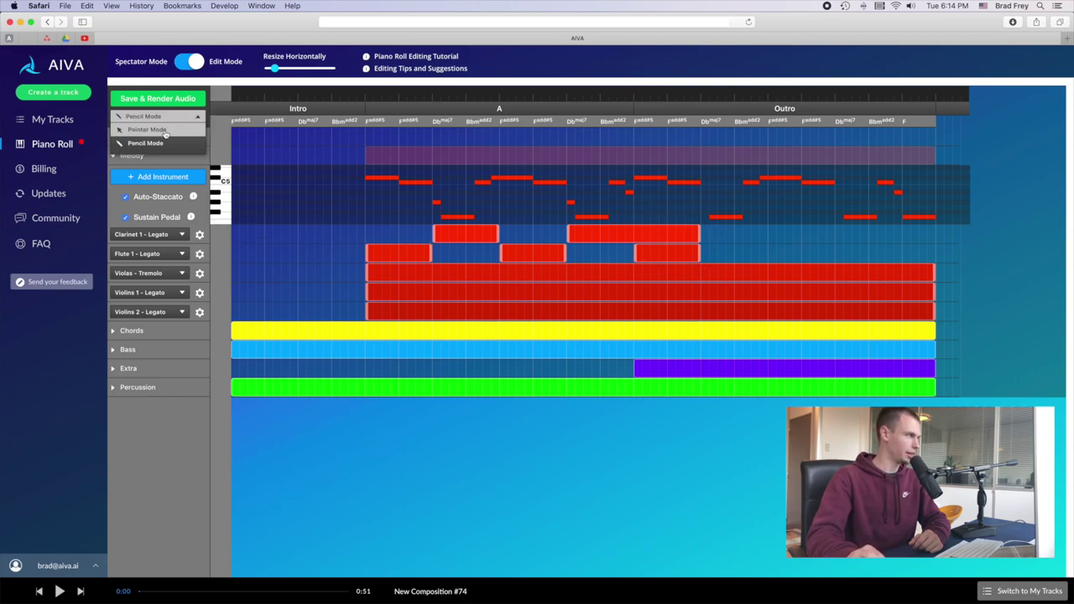
Step: Return to Pointer Mode, delete the Flute 1 and Clarinet 1 parts, and expand Percussion
left_click(161, 131)
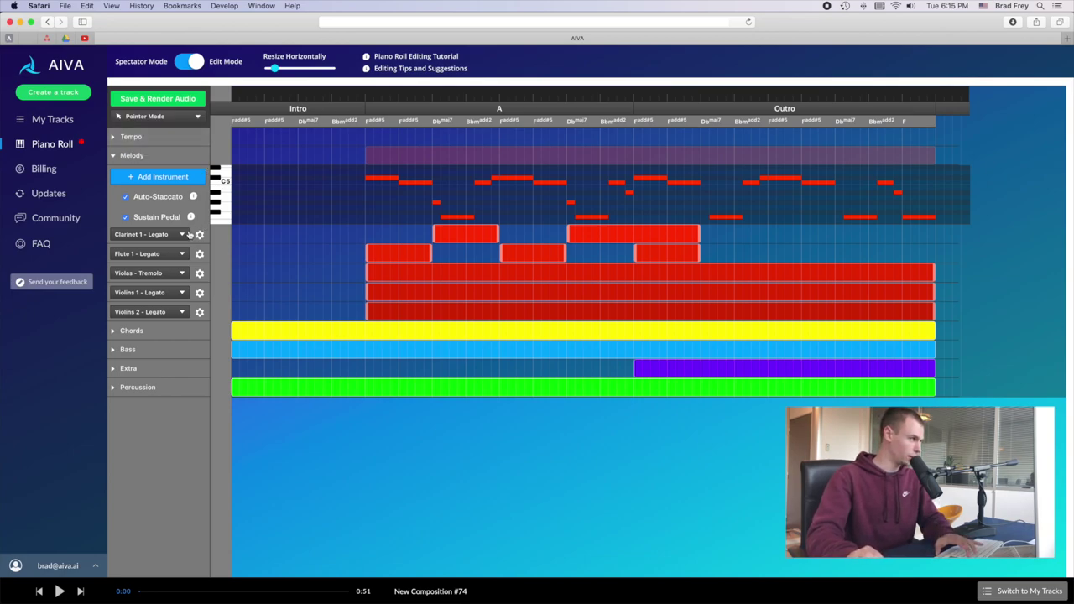
left_click(203, 255)
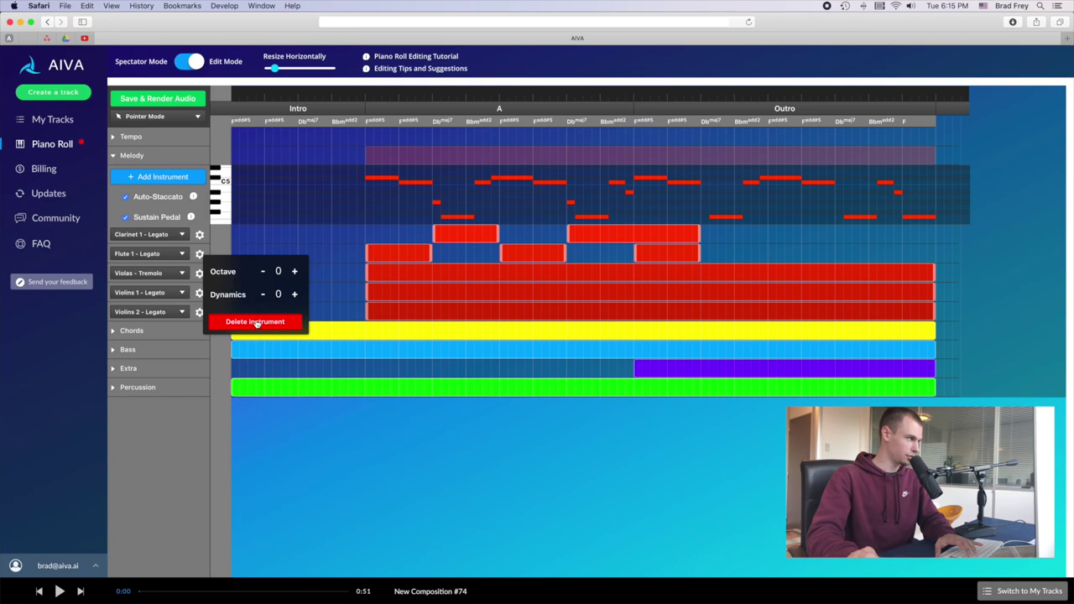
left_click(256, 322)
left_click(200, 235)
left_click(244, 303)
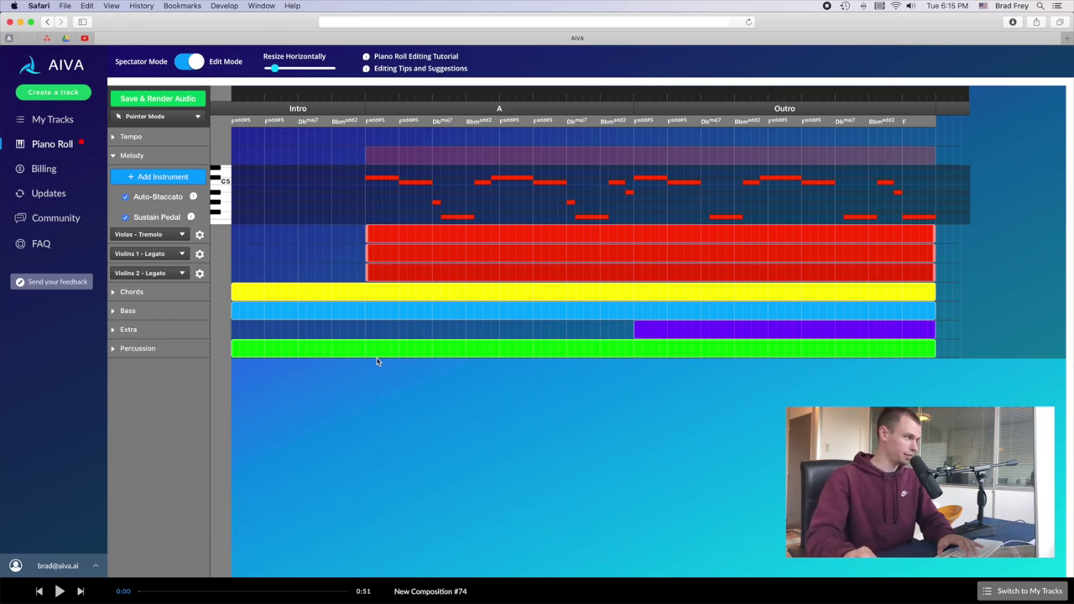
left_click(138, 349)
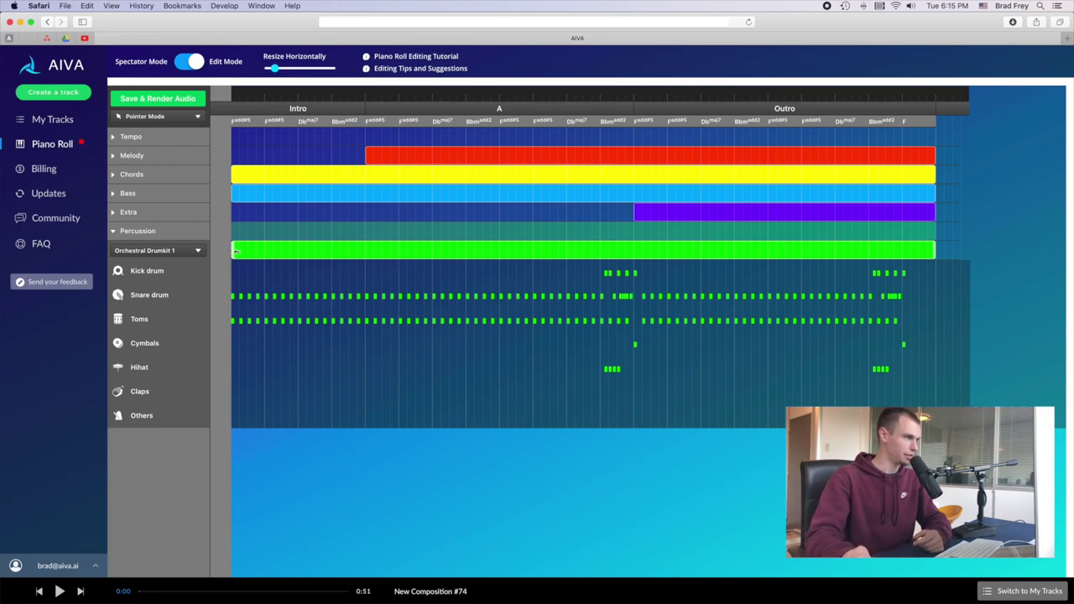
Step: Delay the Orchestral Drumkit 1 entry to late in section A, just before the Outro
left_click_drag(236, 250, 579, 257)
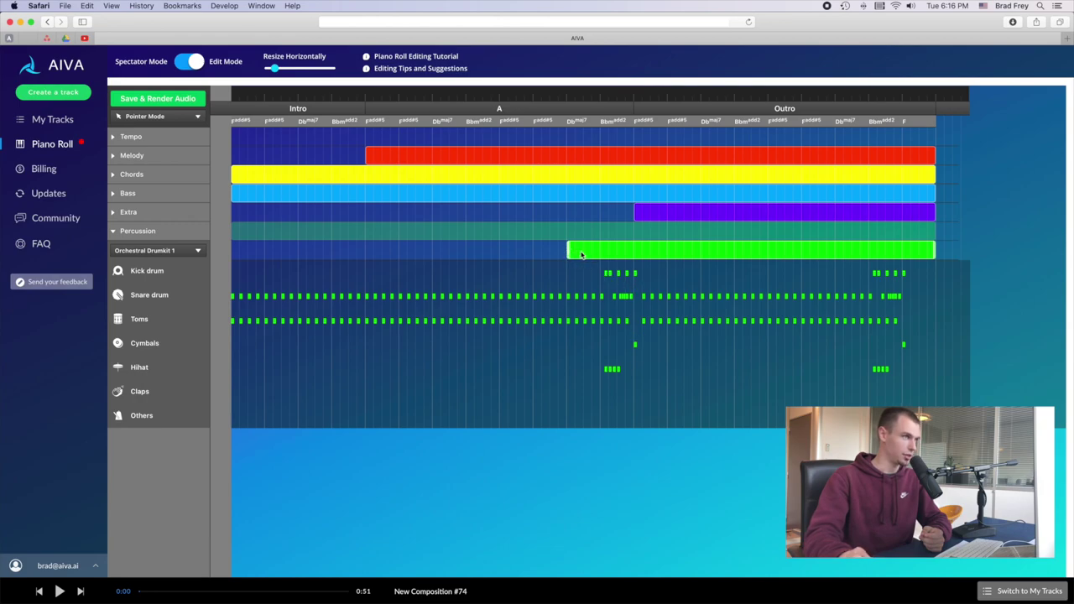
left_click_drag(580, 254, 659, 255)
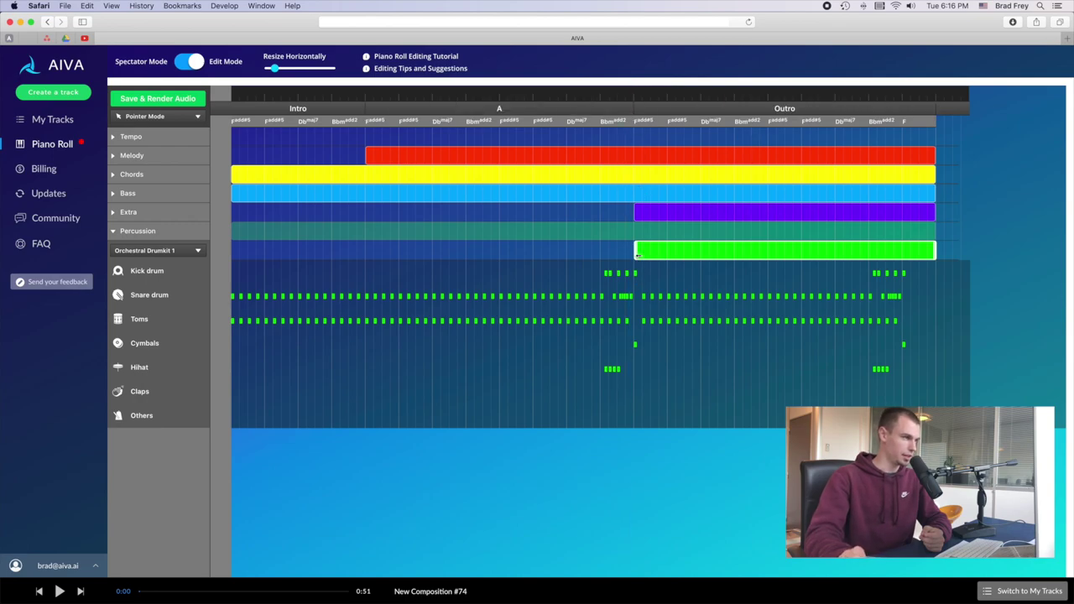
left_click_drag(636, 254, 622, 258)
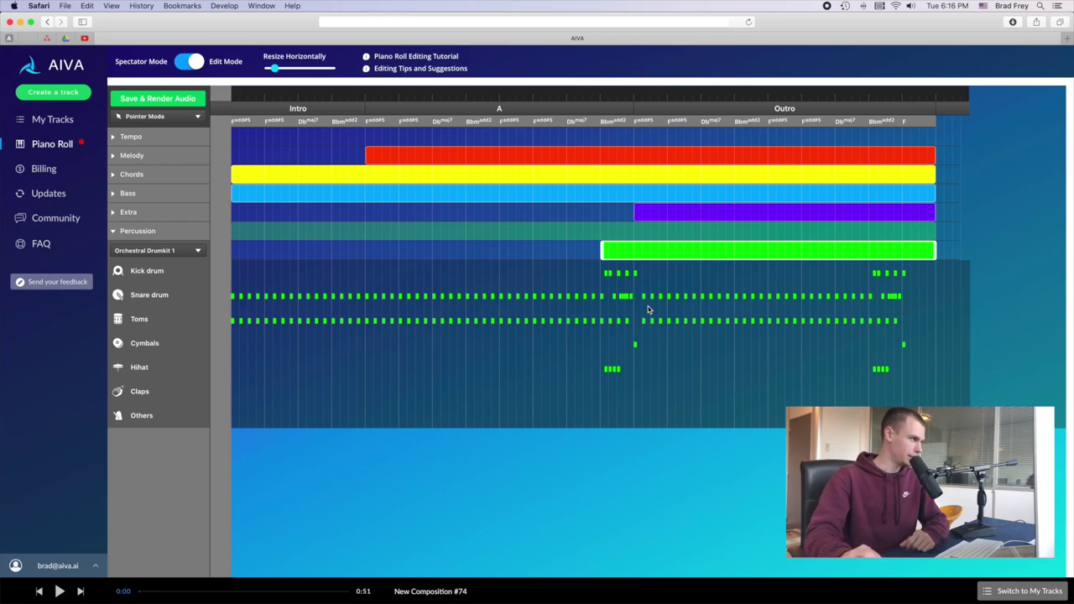
Step: Browse the percussion drum kits (Silent Kit through Trap) and close the list, keeping Orchestral Drumkit 1
left_click(197, 251)
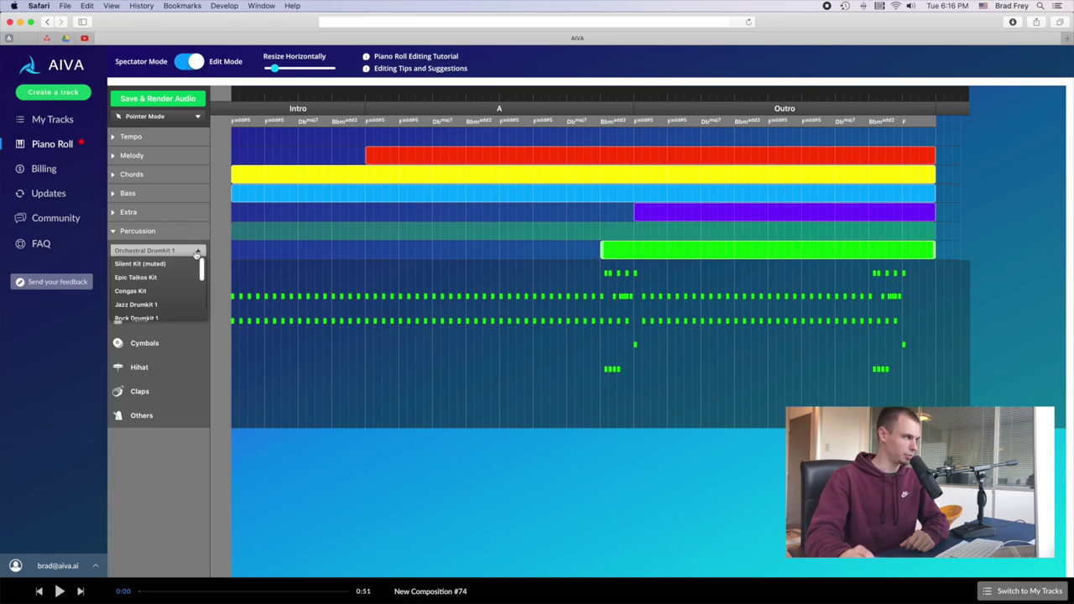
scroll(177, 273, "down", 2)
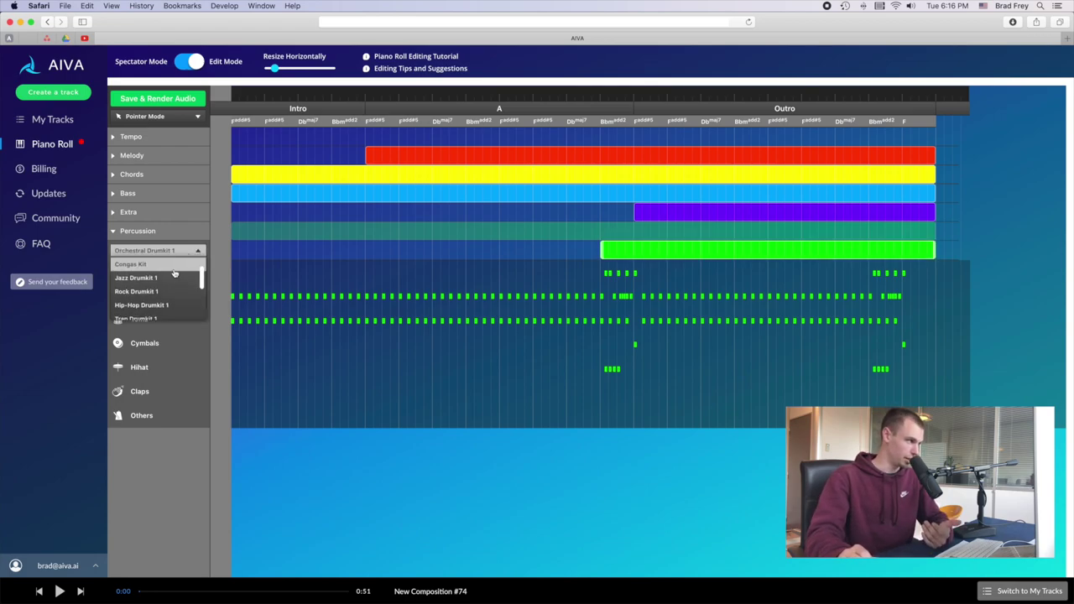
scroll(175, 273, "down", 1)
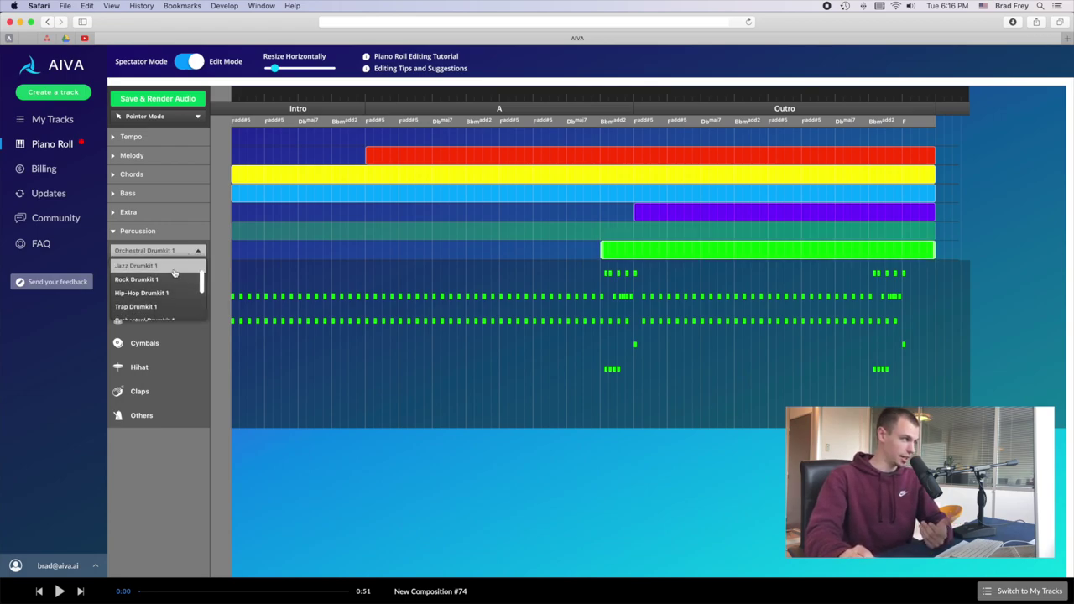
scroll(175, 272, "down", 2)
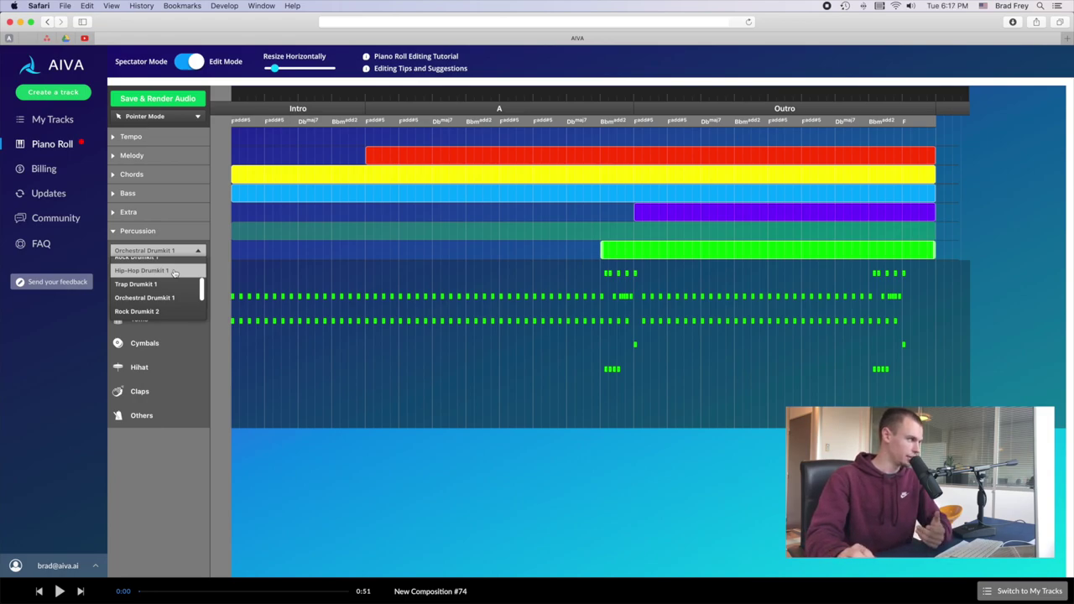
scroll(174, 273, "up", 3)
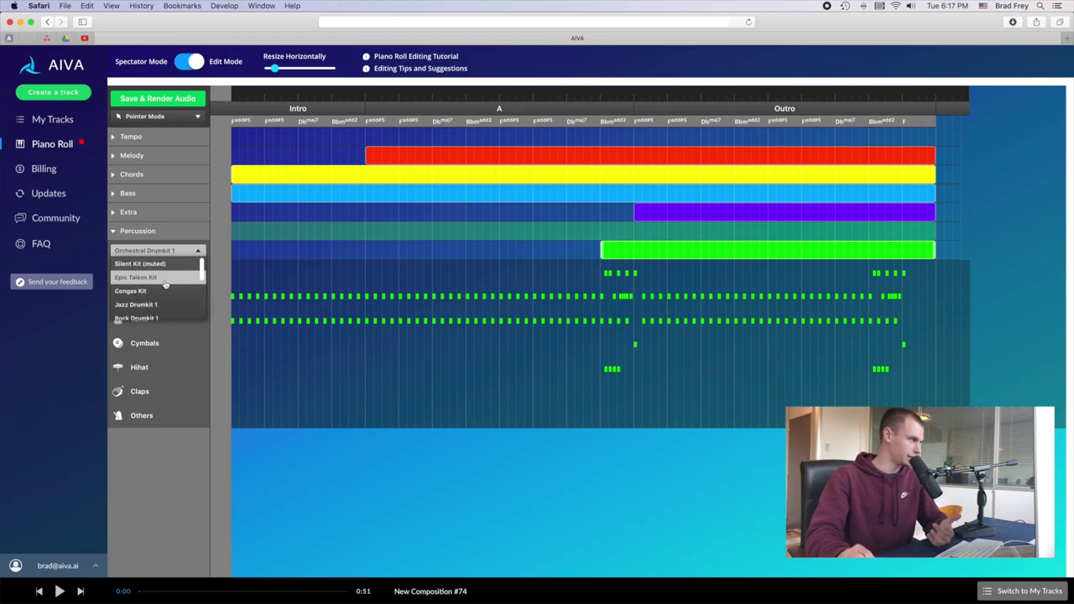
scroll(167, 282, "down", 2)
scroll(165, 284, "up", 3)
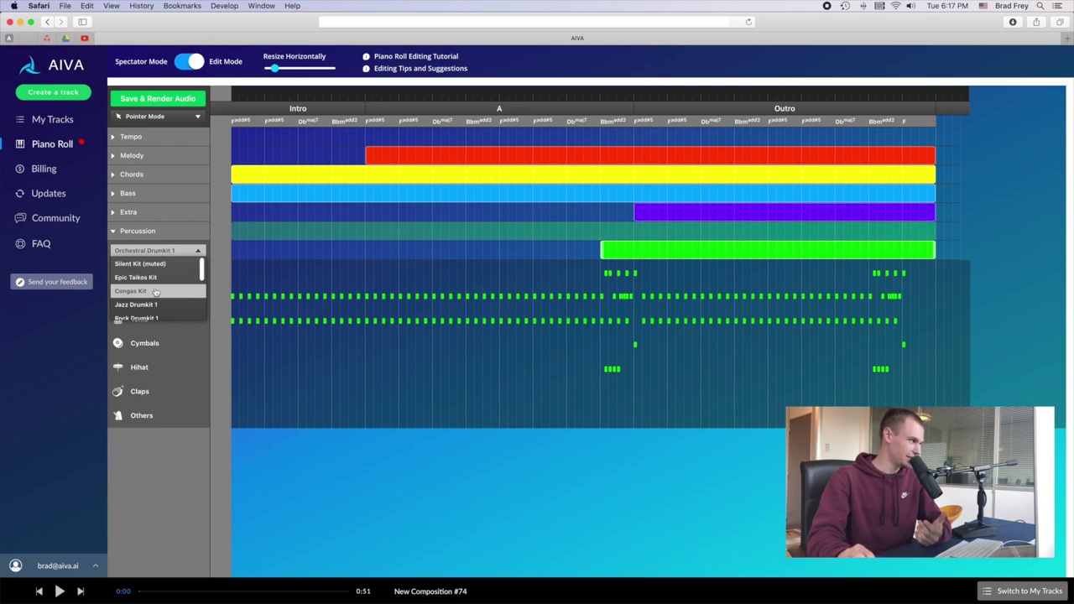
scroll(155, 295, "down", 1)
scroll(155, 292, "up", 1)
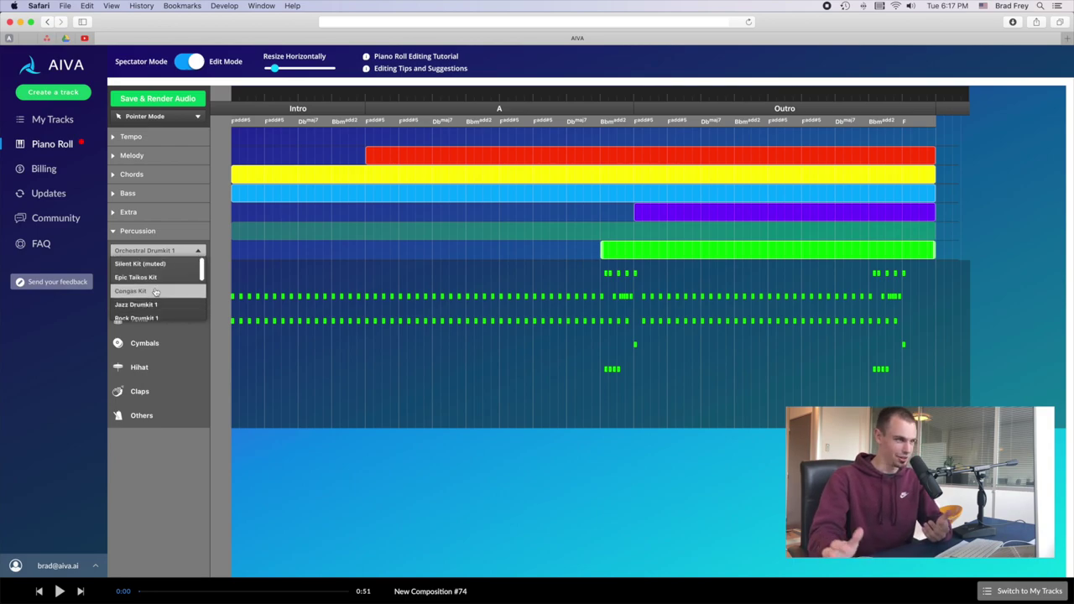
left_click(172, 250)
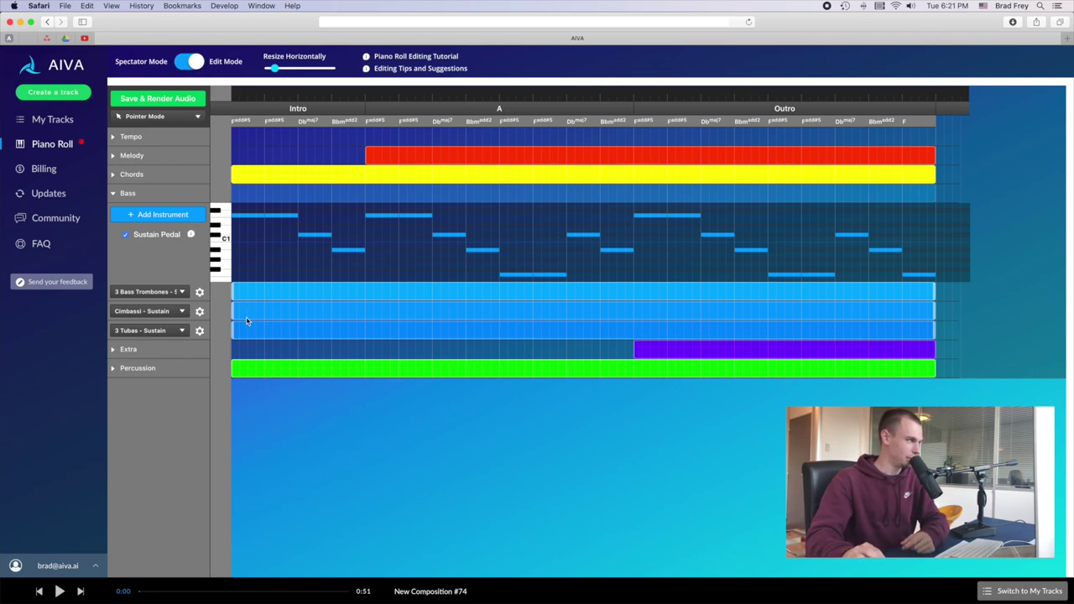
Step: Trim the Tubas, Cimbassi and Bass Trombones to start at the Outro, and add a new Bass instrument row
left_click_drag(233, 333, 636, 332)
left_click_drag(235, 310, 636, 326)
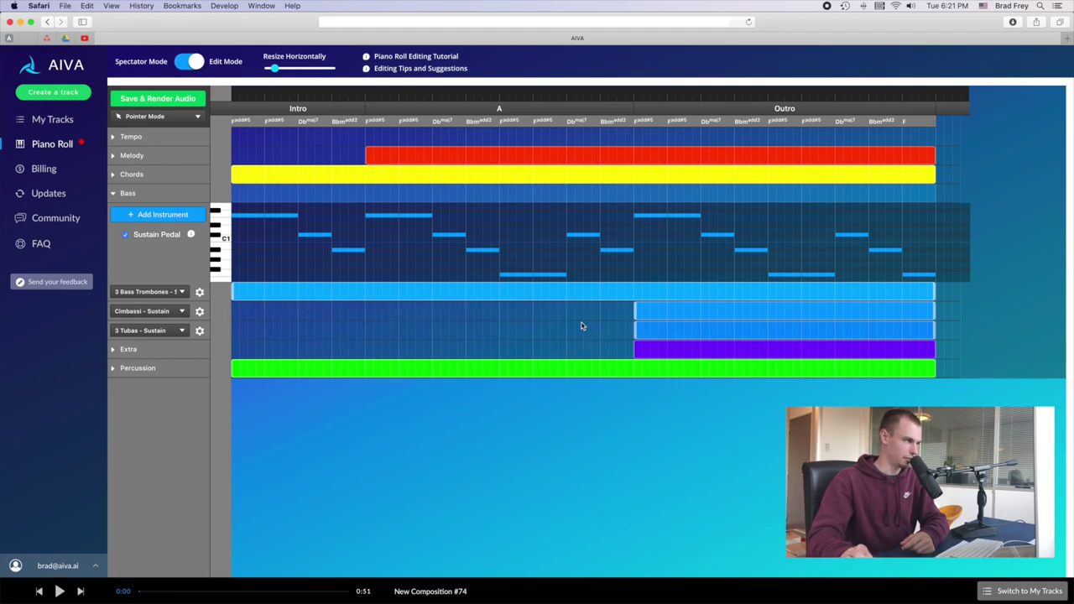
left_click_drag(234, 291, 664, 312)
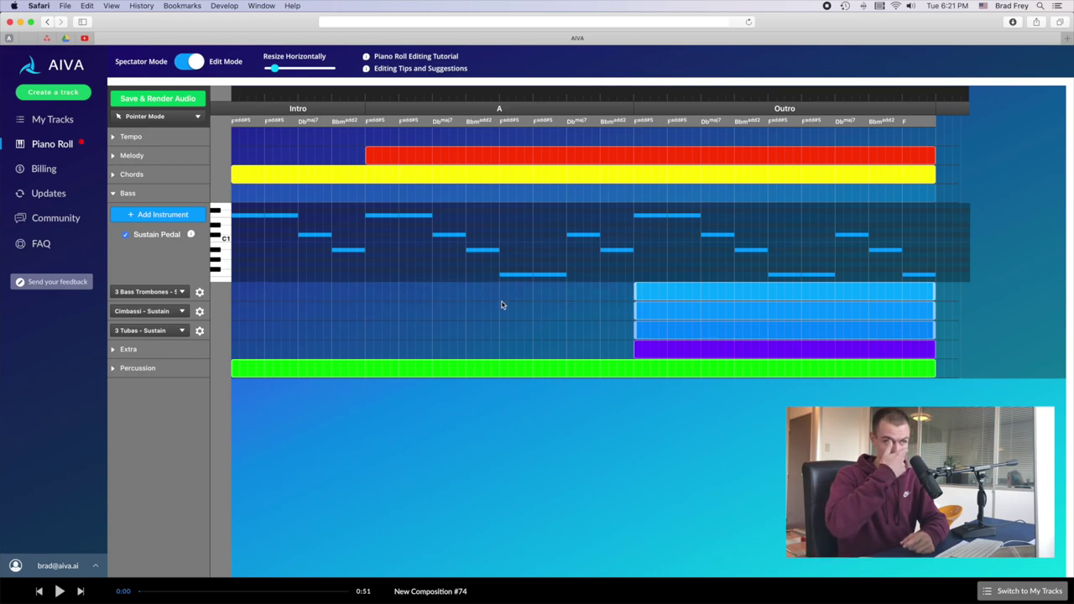
left_click(170, 222)
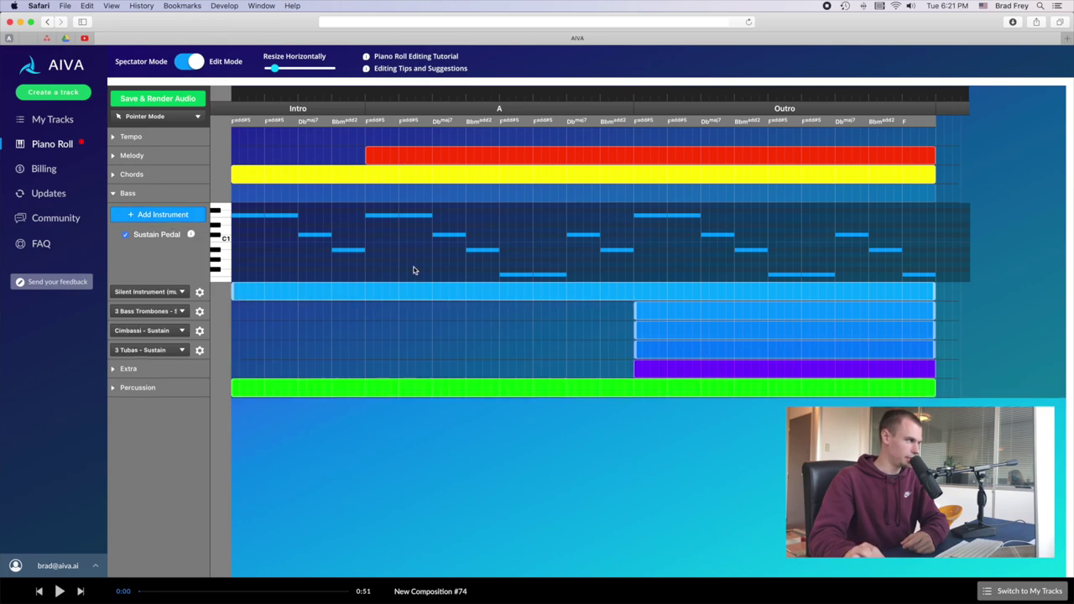
Step: Set the new Bass instrument to Strings > Celli > Legato
left_click(180, 292)
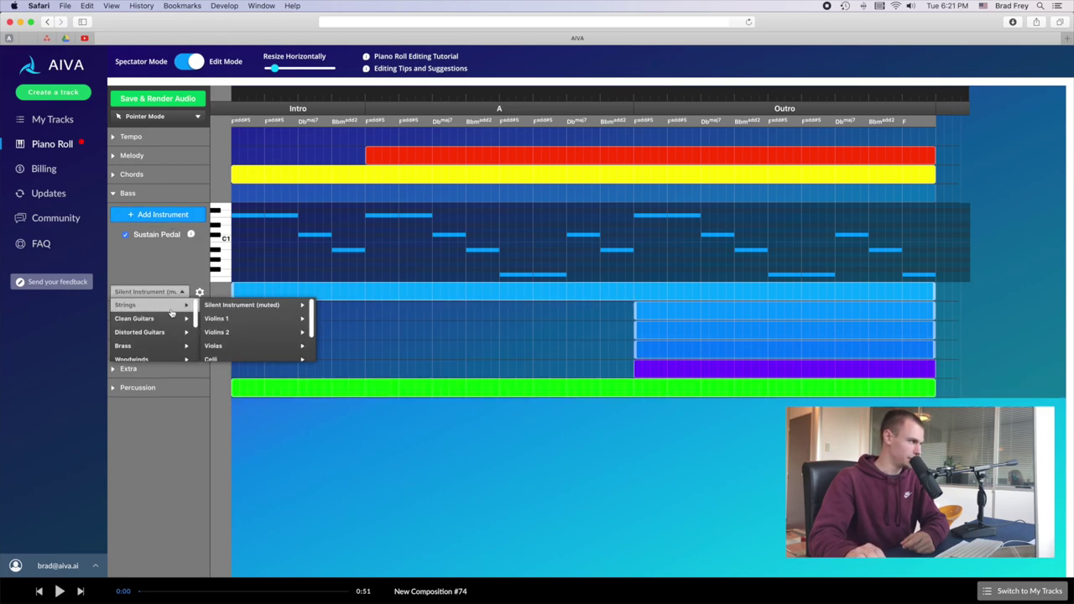
scroll(171, 312, "up", 1)
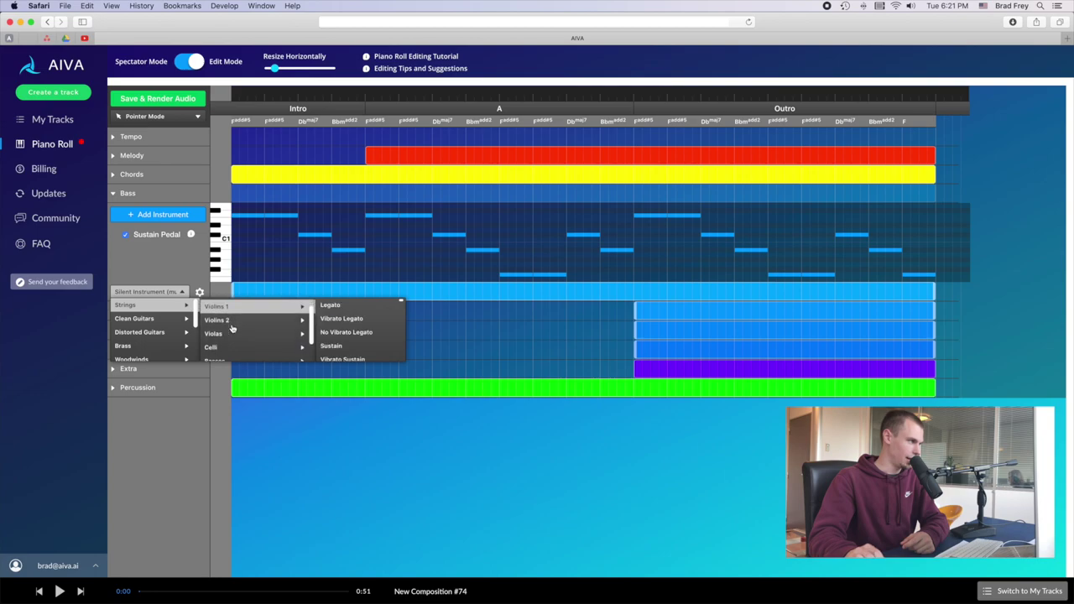
mouse_move(255, 344)
left_click(335, 306)
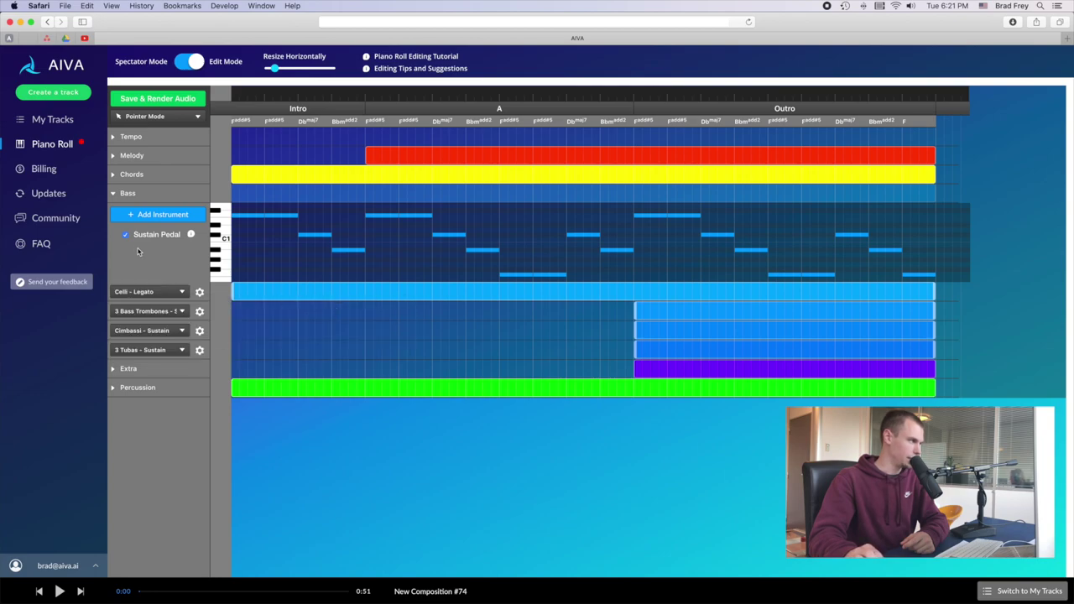
Step: Add another Bass instrument set to Strings > Basses > Legato
left_click(158, 215)
left_click(176, 295)
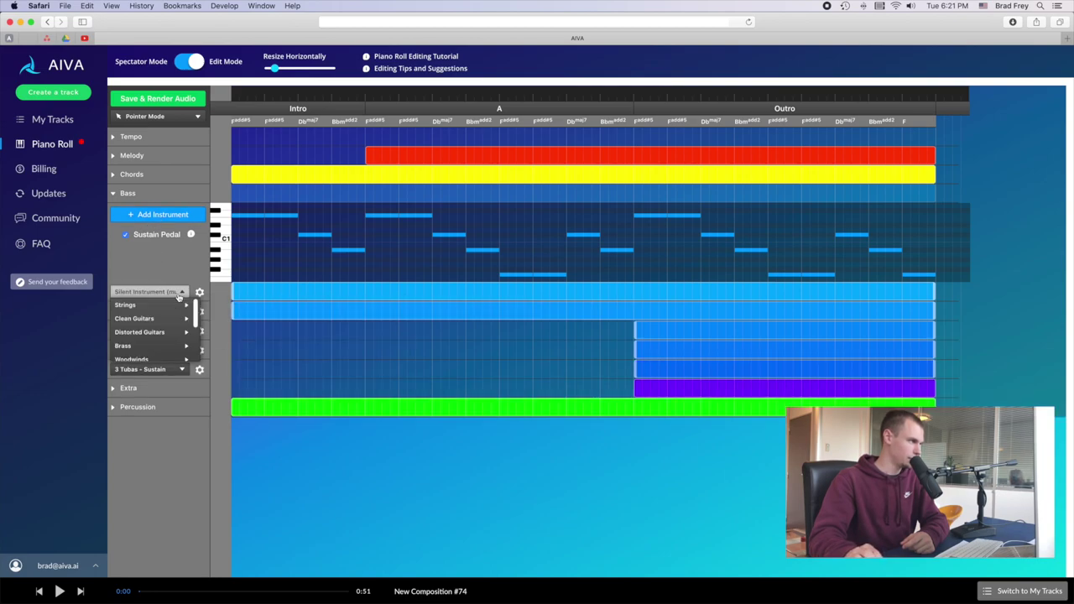
scroll(252, 327, "down", 2)
mouse_move(257, 339)
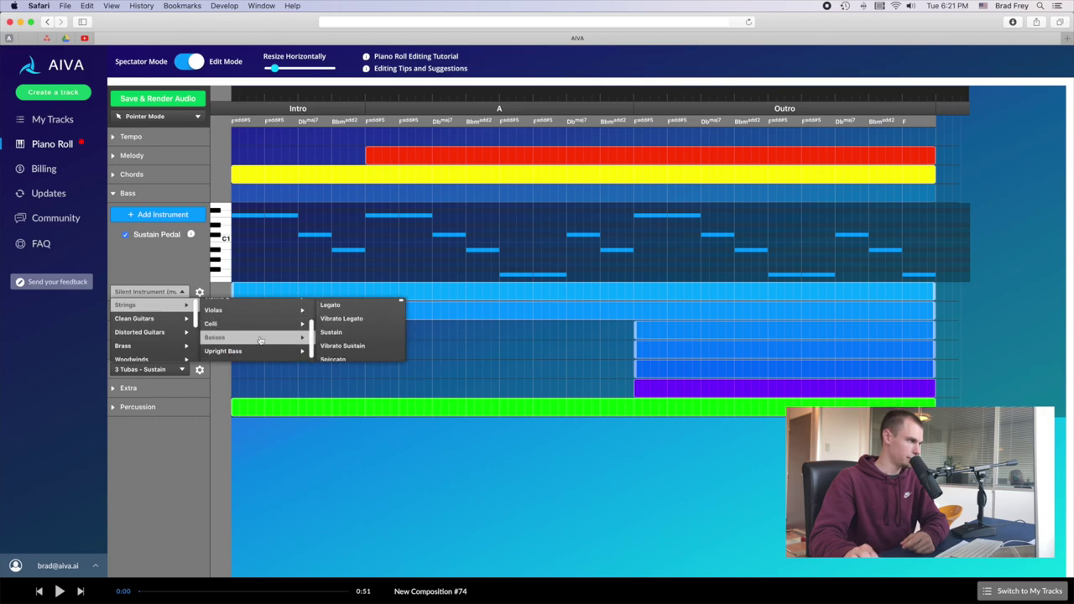
left_click(345, 306)
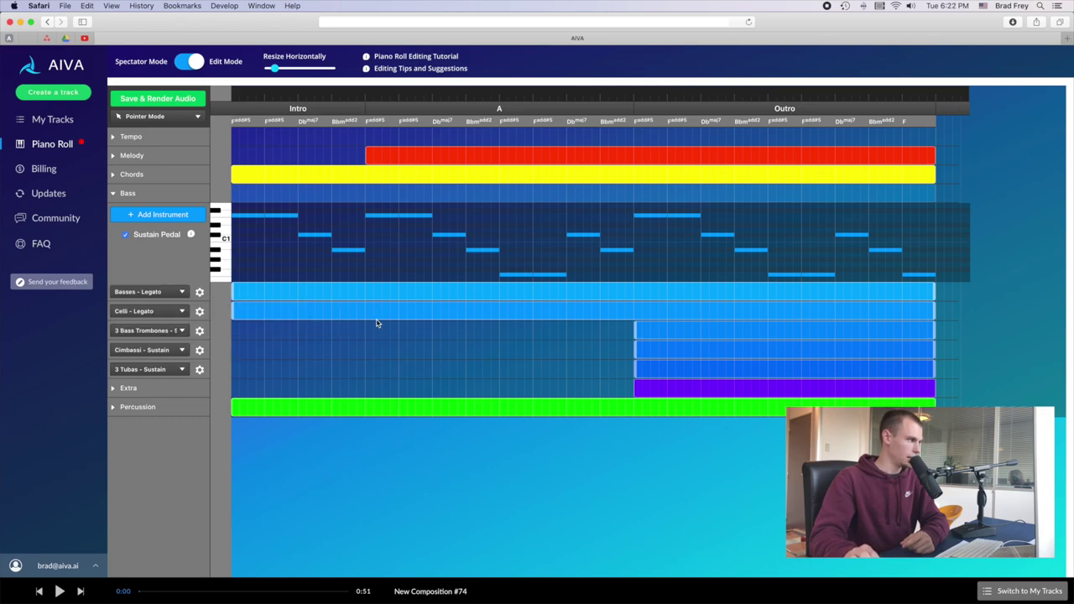
left_click(398, 299)
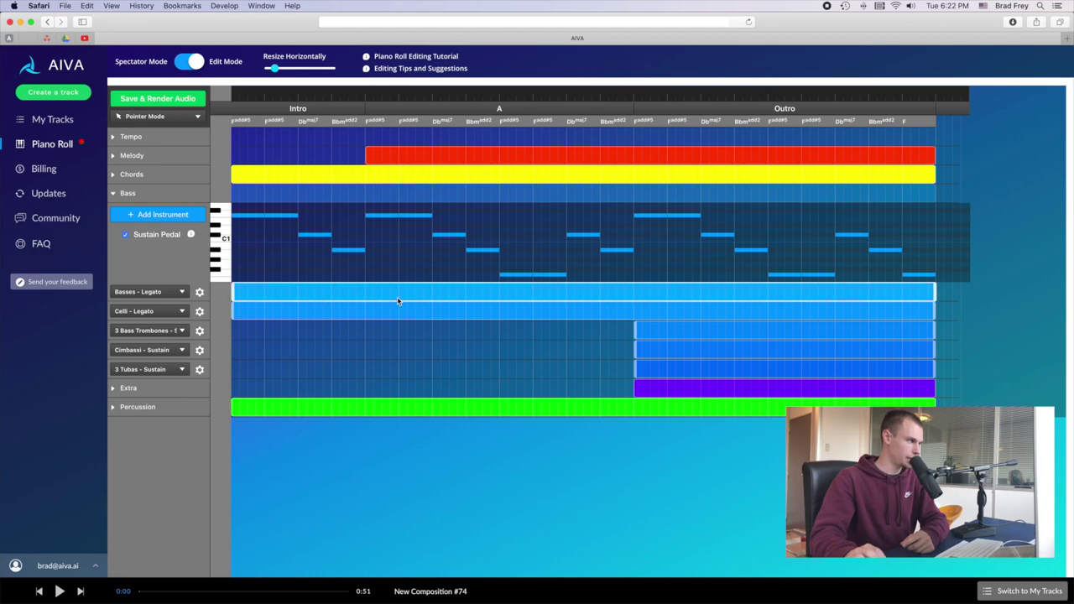
Step: Move the Basses - Legato start to midway through section A, then expand Percussion
left_click_drag(234, 292, 386, 296)
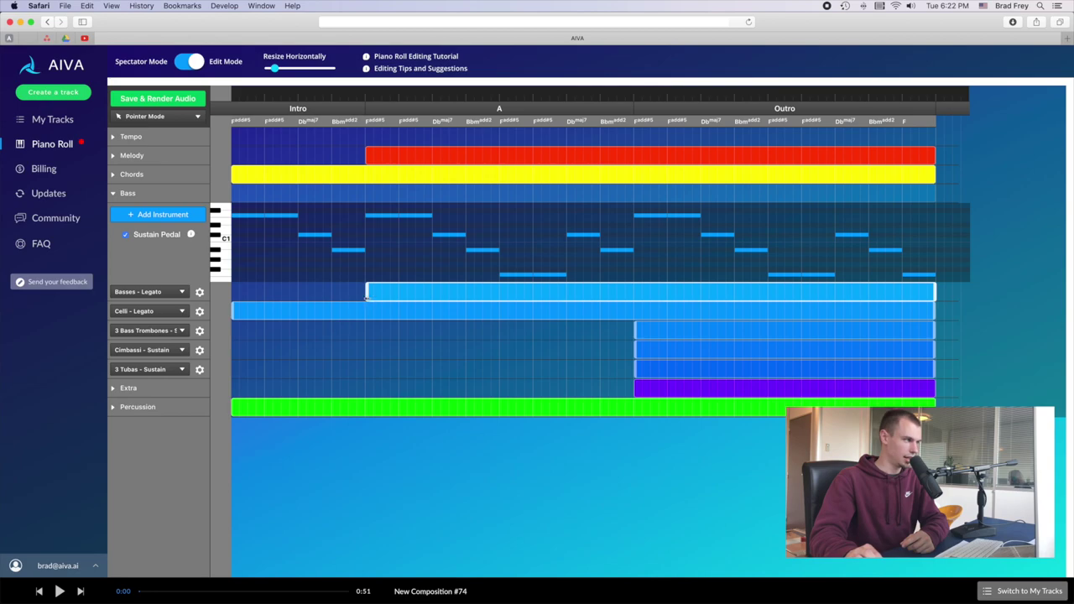
left_click_drag(369, 291, 509, 296)
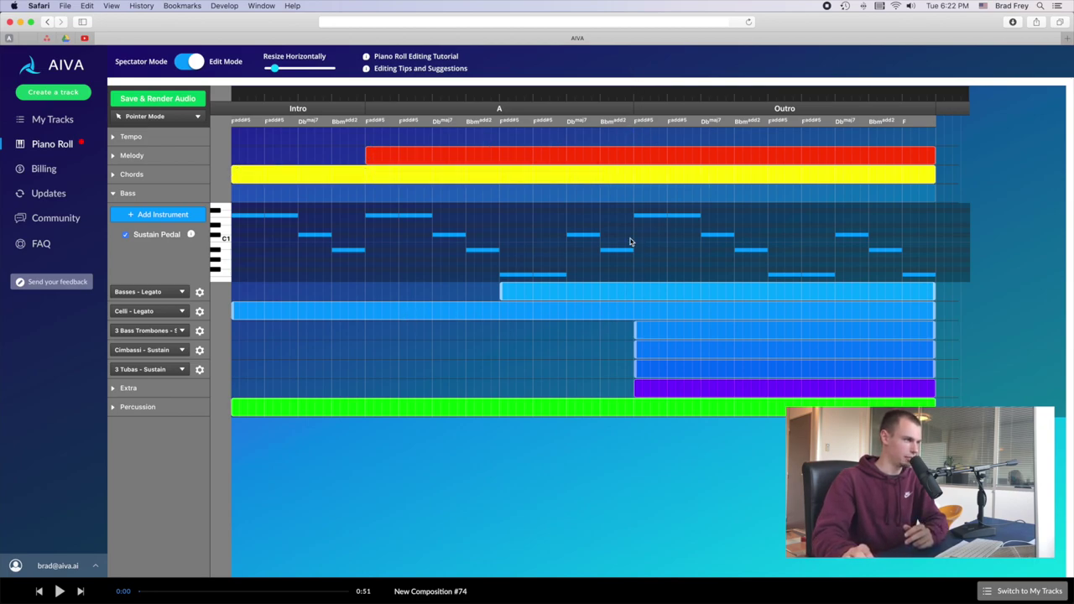
left_click(169, 413)
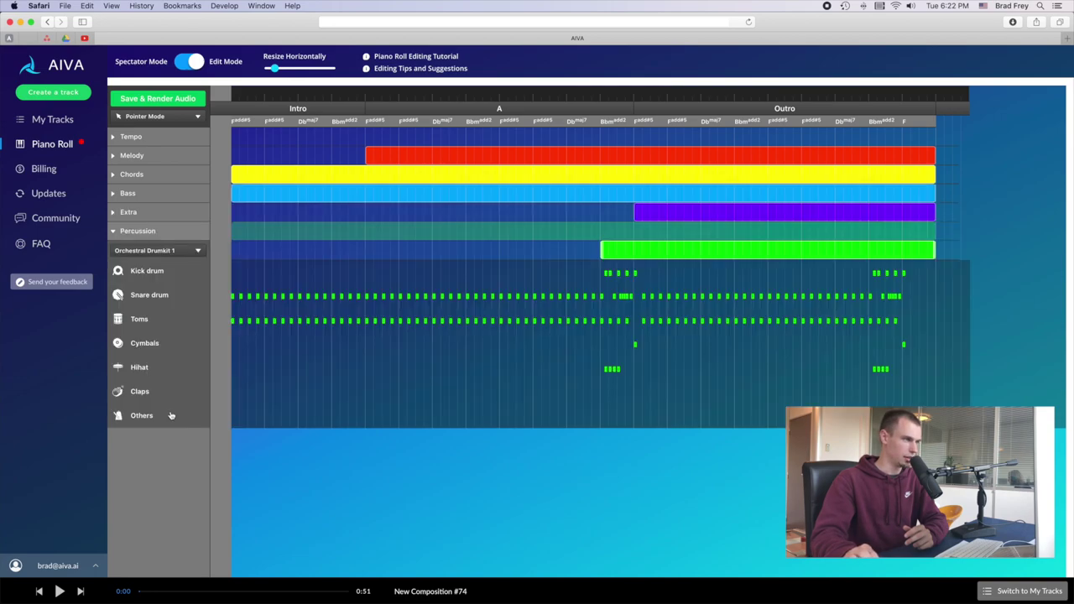
Step: Collapse Percussion, expand Bass, and insert a new Silent Instrument row atop the Bass group
left_click(178, 240)
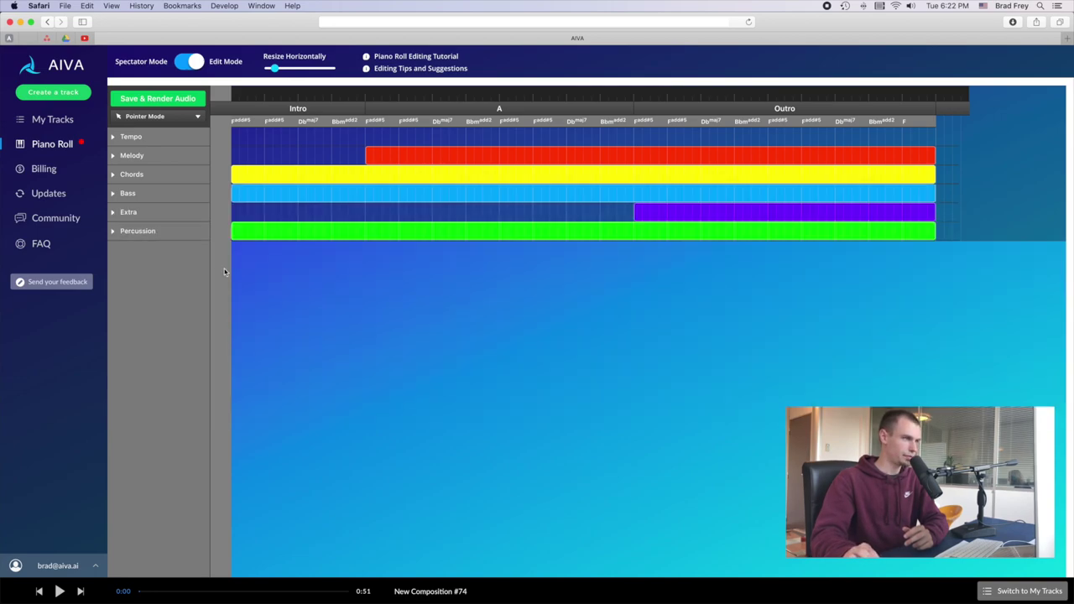
left_click(154, 194)
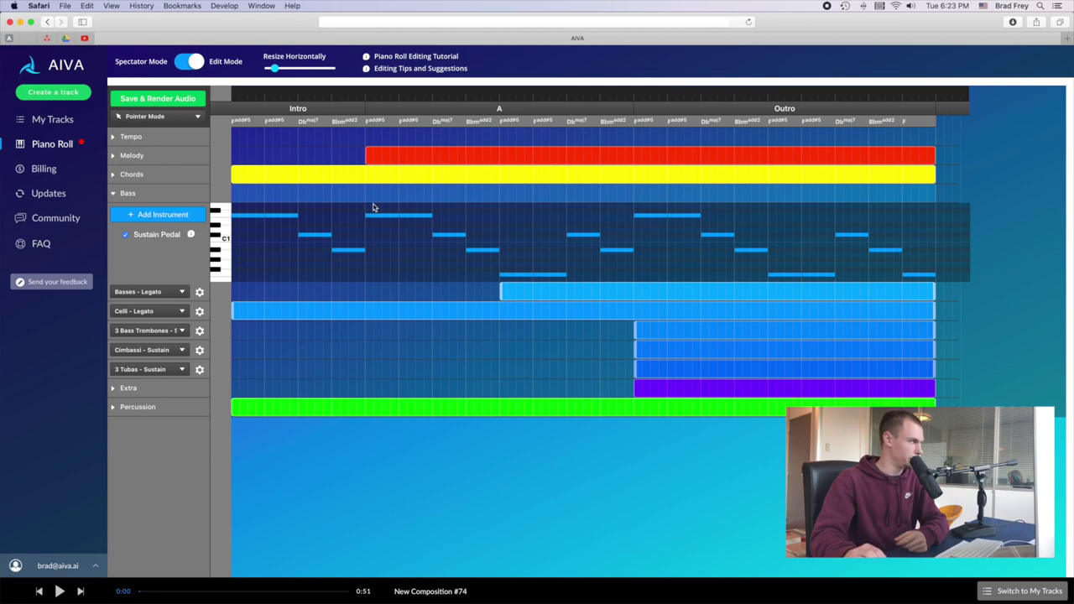
left_click(188, 215)
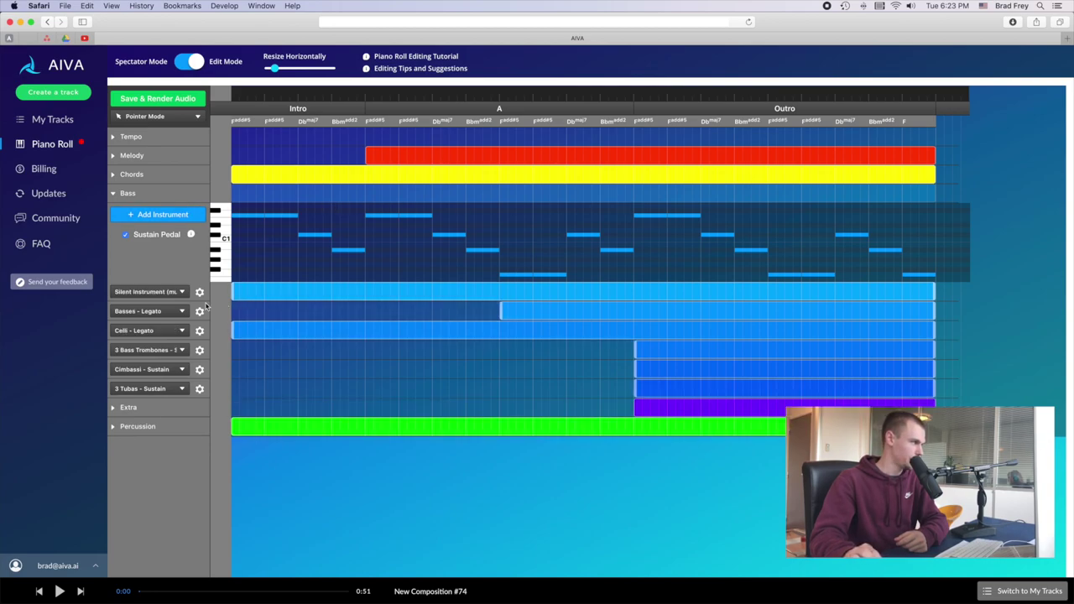
Step: Set the new Bass instrument to Synthesizers > Synth Sine > Natural, starting at the Outro
left_click(178, 293)
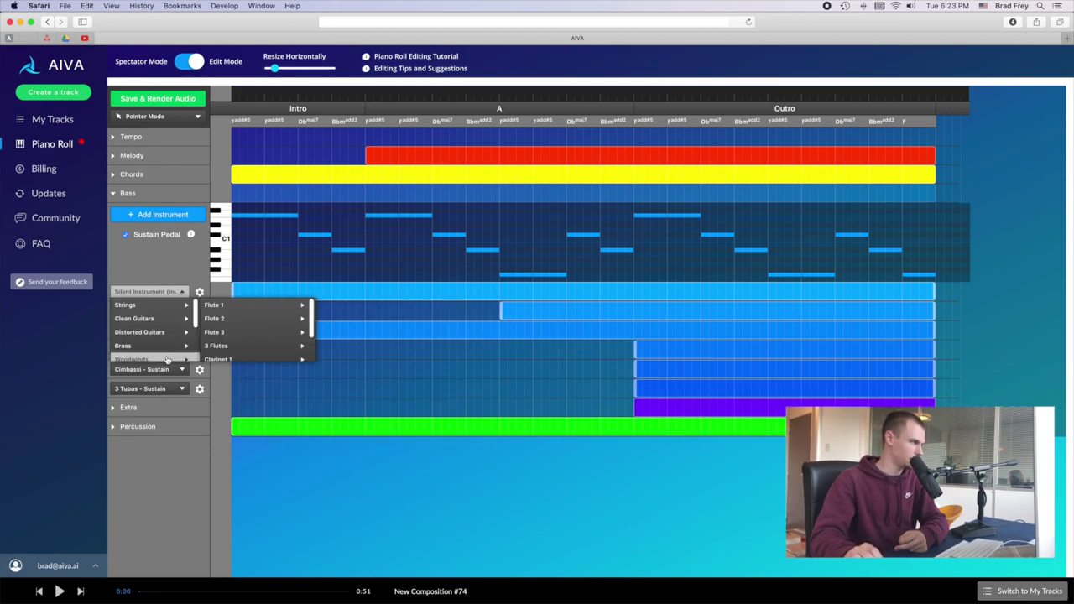
mouse_move(154, 342)
scroll(154, 342, "down", 3)
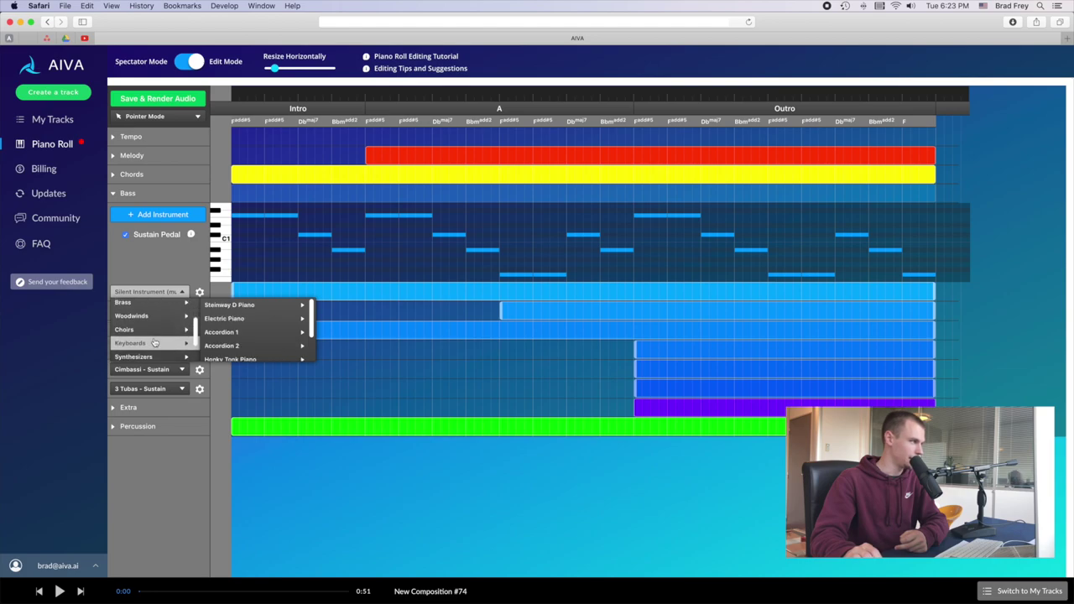
mouse_move(239, 330)
scroll(239, 330, "down", 3)
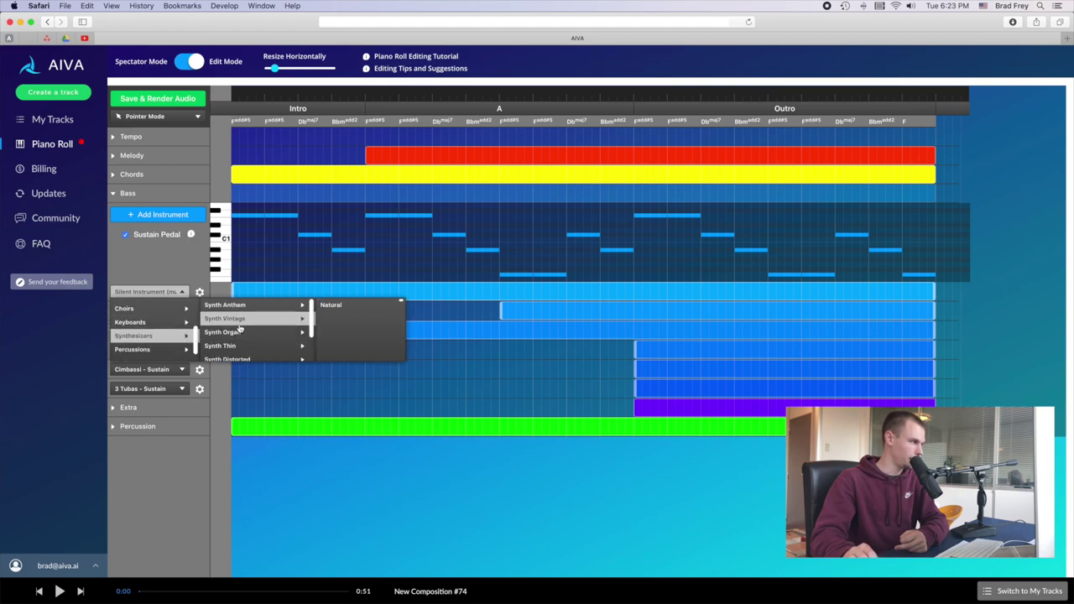
scroll(241, 330, "down", 5)
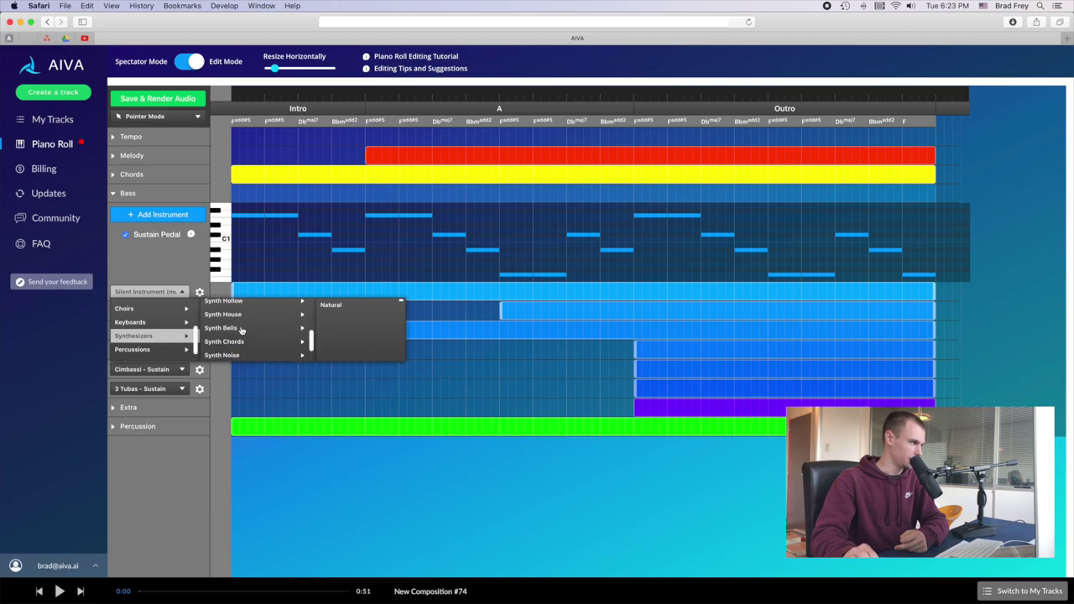
scroll(241, 330, "down", 1)
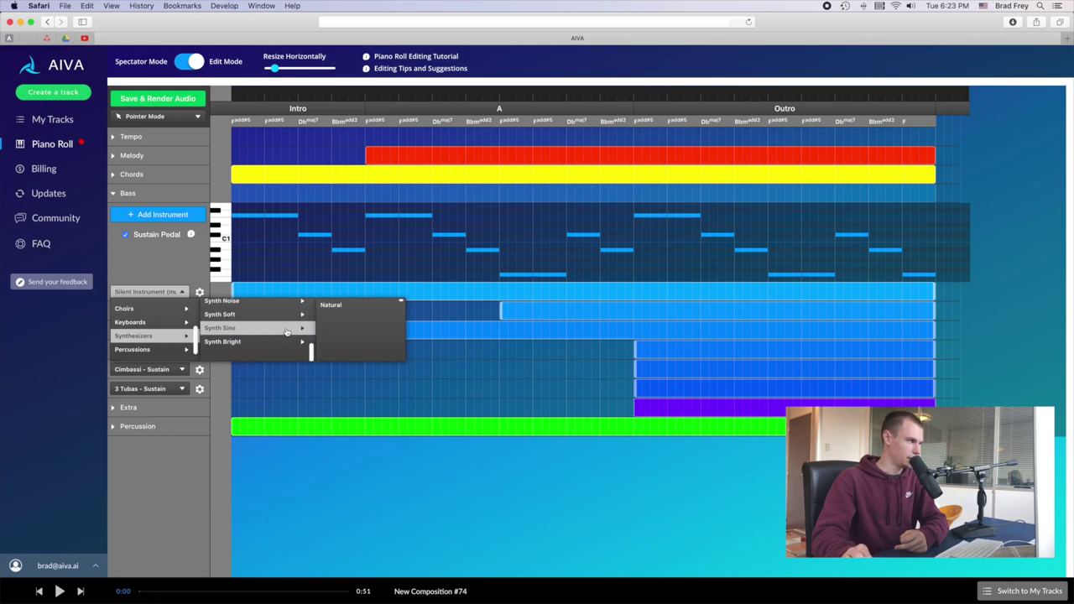
left_click(336, 307)
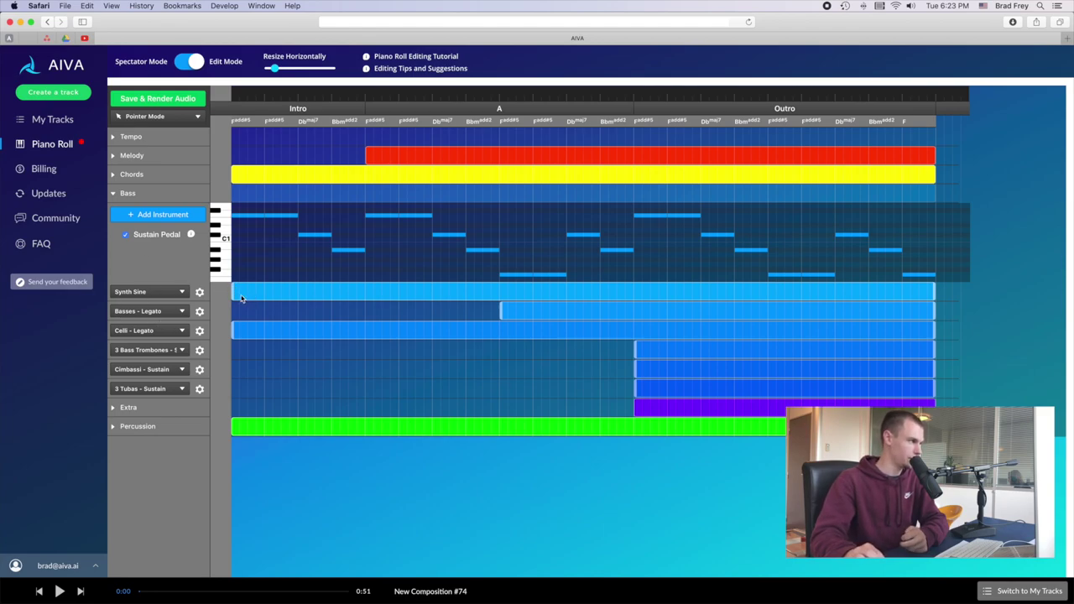
left_click_drag(257, 296, 650, 291)
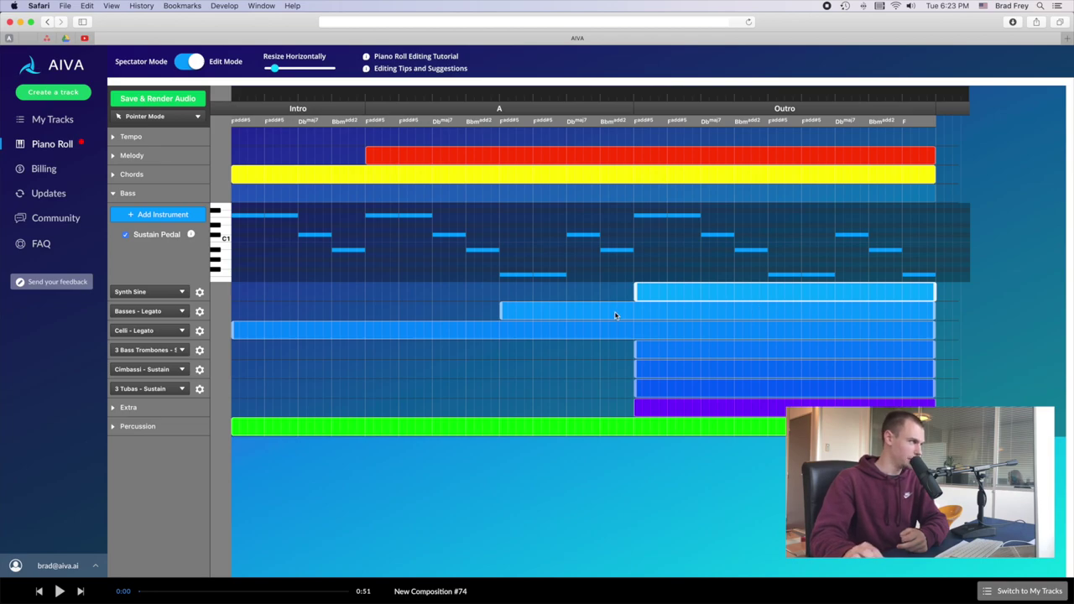
left_click(199, 292)
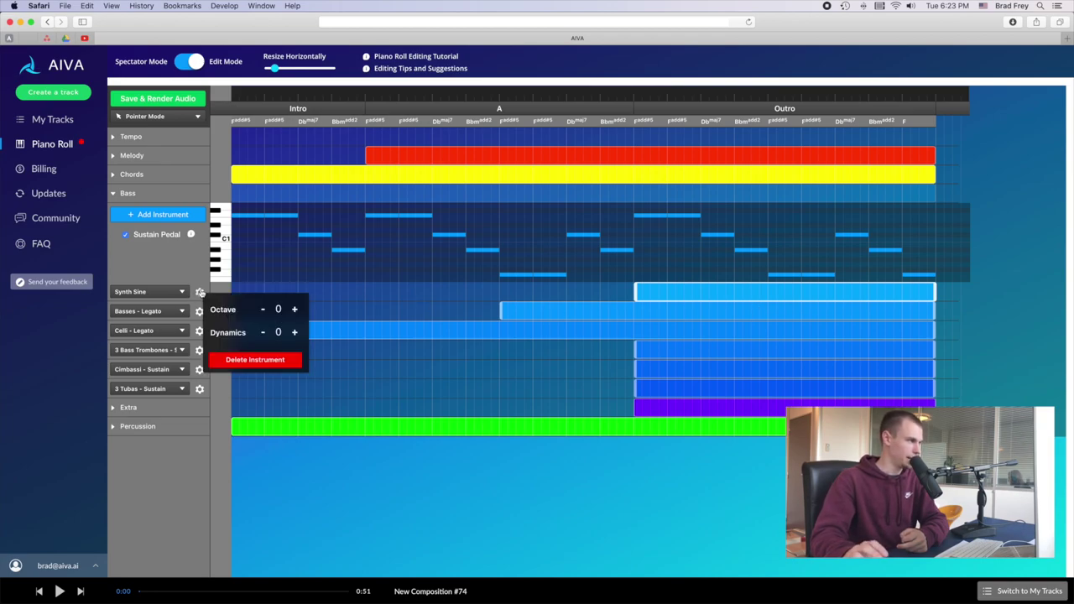
Step: Set the Synth Sine to octave -1 and dynamics -25, then collapse the Bass group
left_click(264, 310)
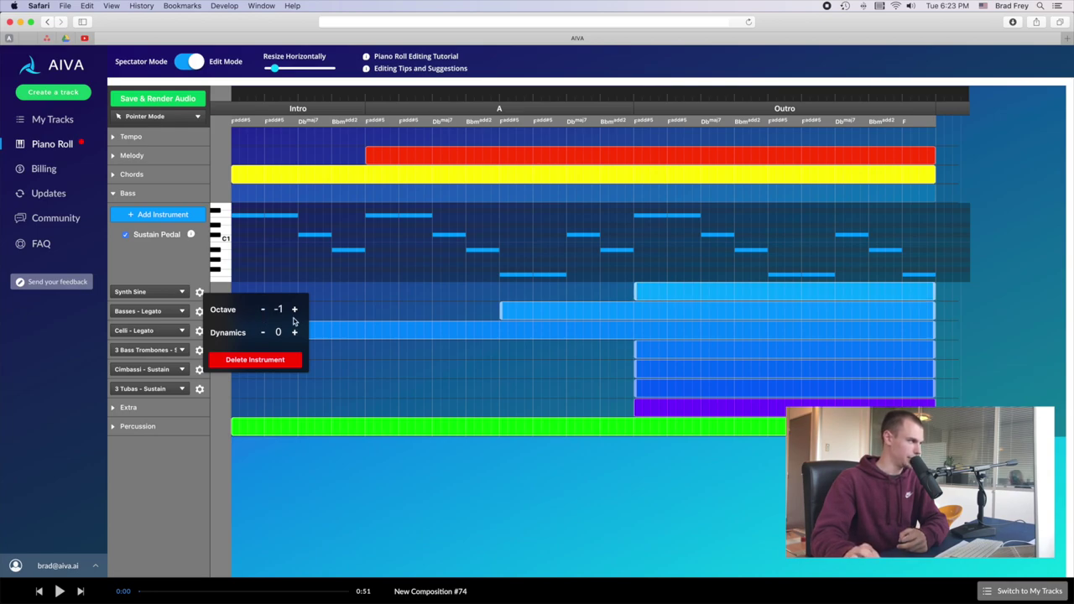
double_click(277, 332)
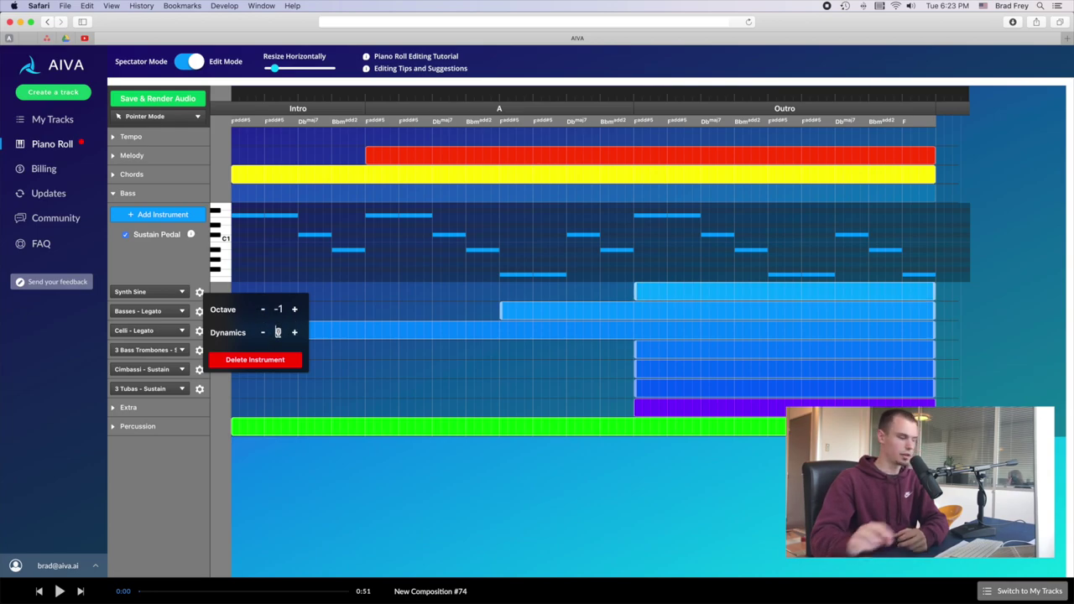
type("-25")
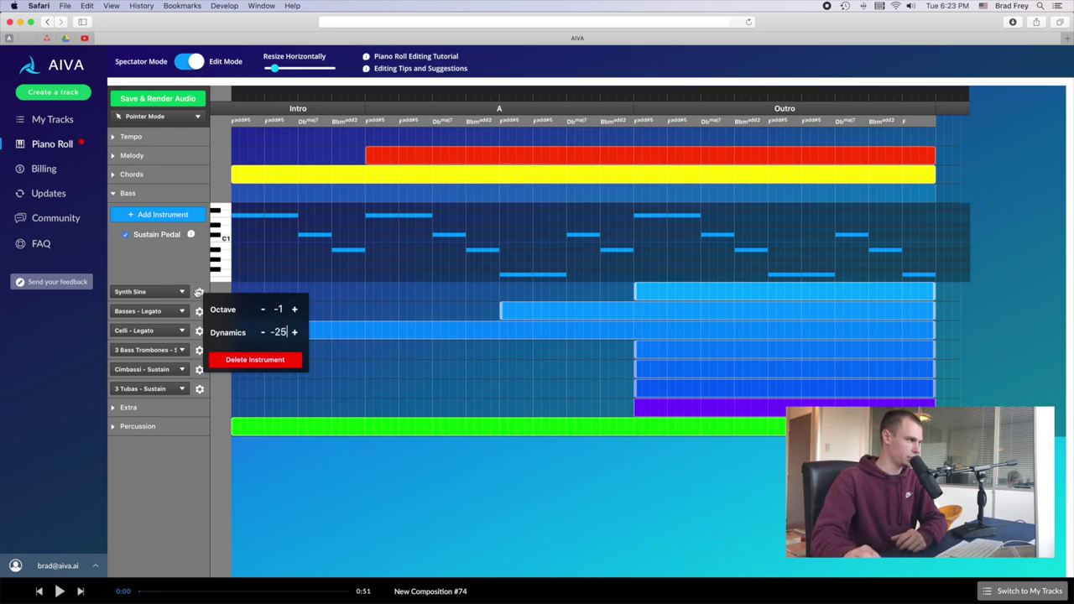
left_click(200, 292)
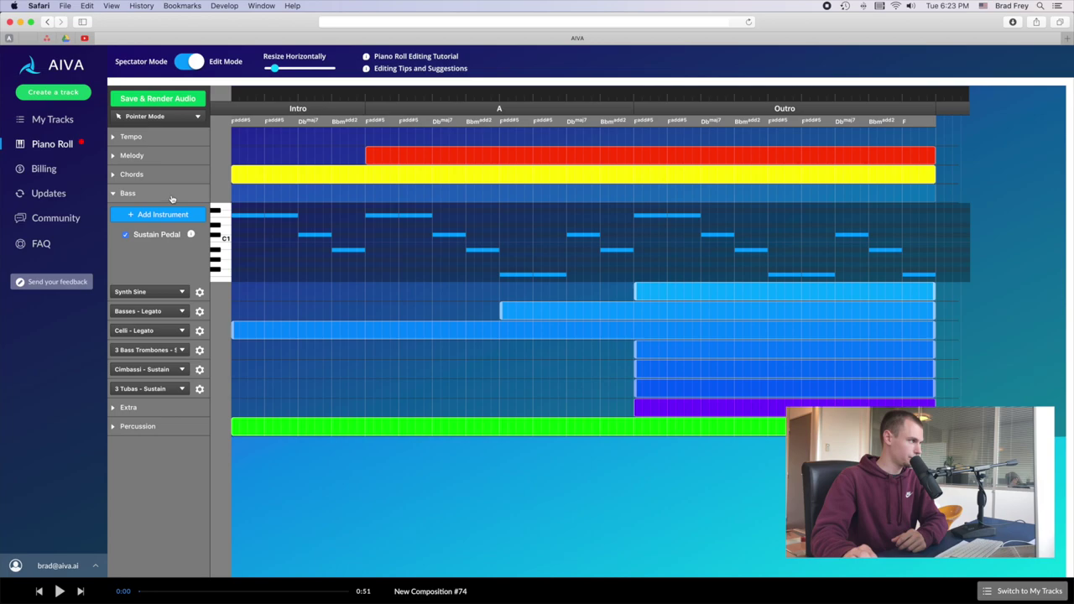
left_click(124, 194)
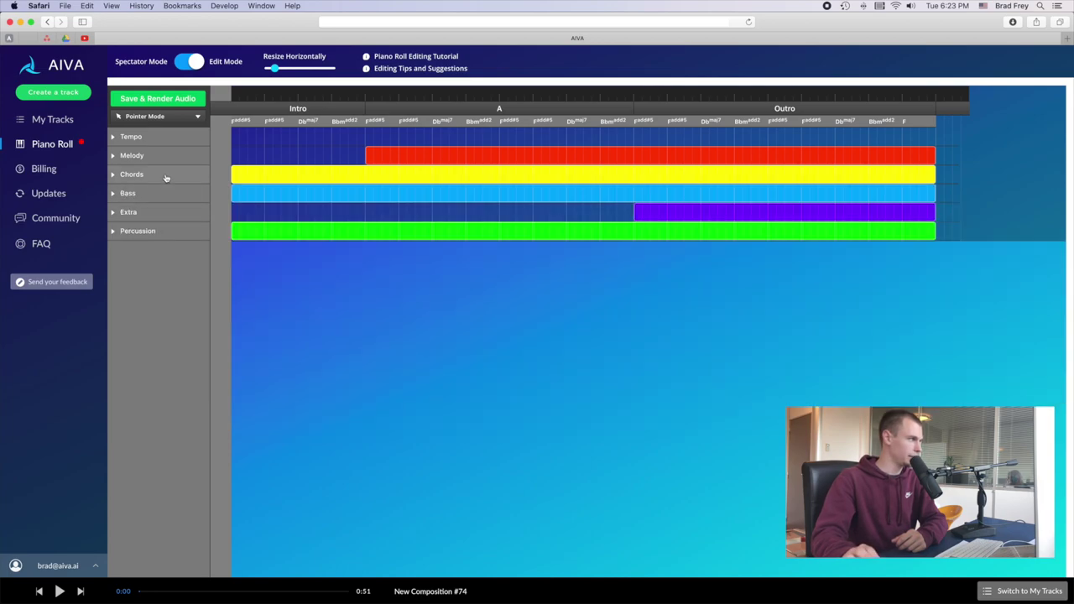
Step: Add a Synthesizers > Synth Plucked > Natural instrument to the Chords group
left_click(167, 176)
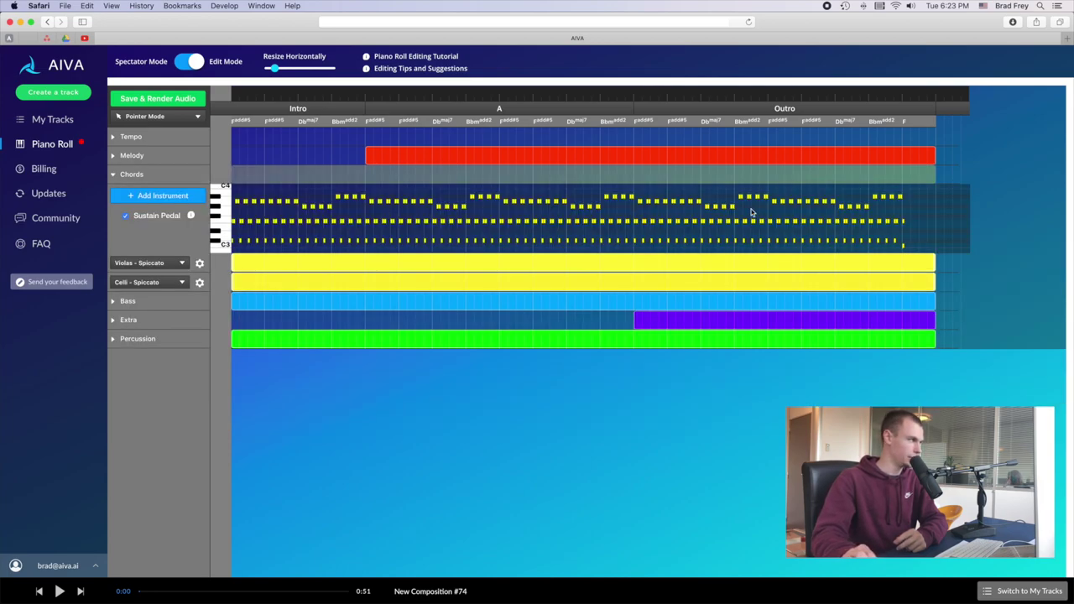
left_click(167, 201)
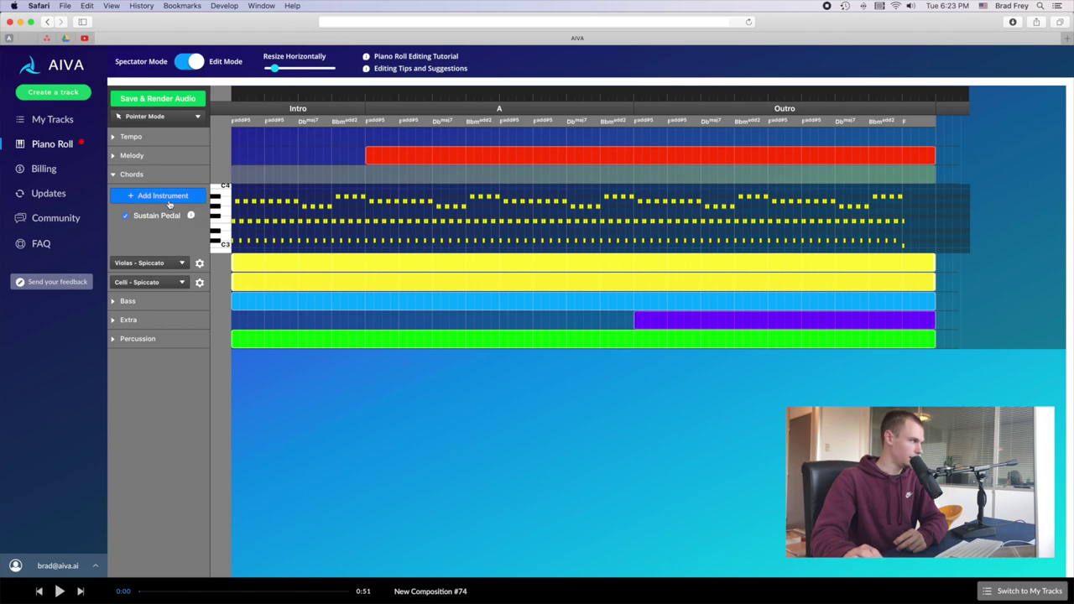
left_click(180, 261)
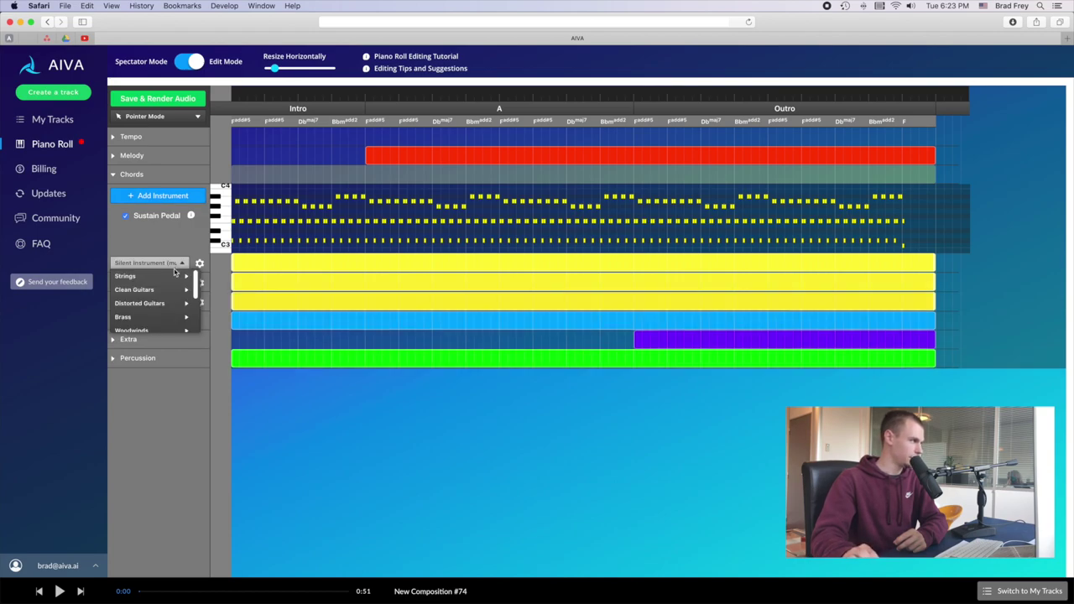
mouse_move(174, 280)
scroll(151, 293, "down", 3)
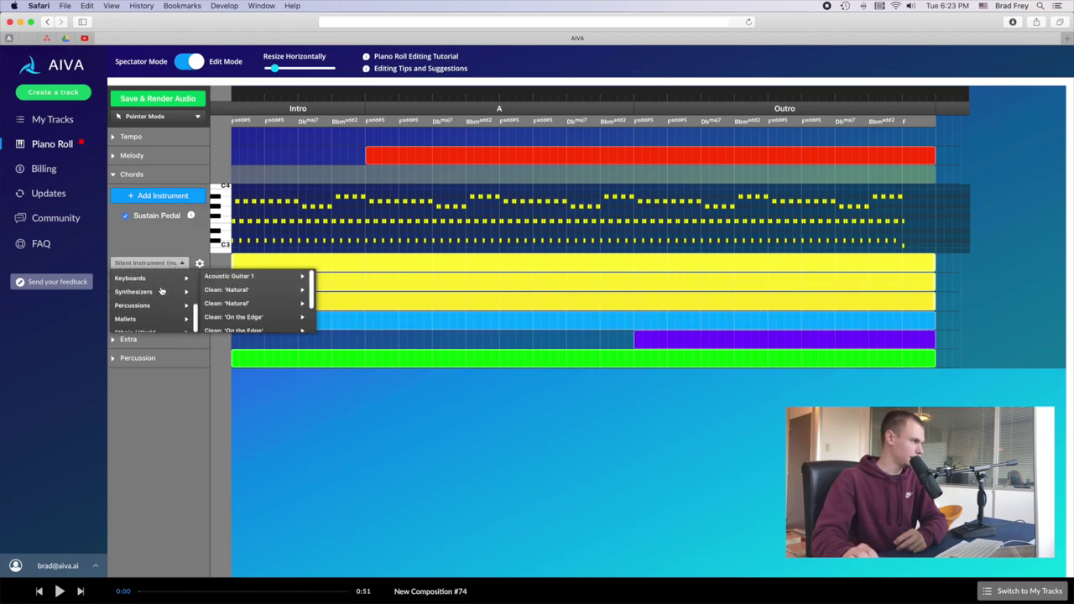
mouse_move(134, 288)
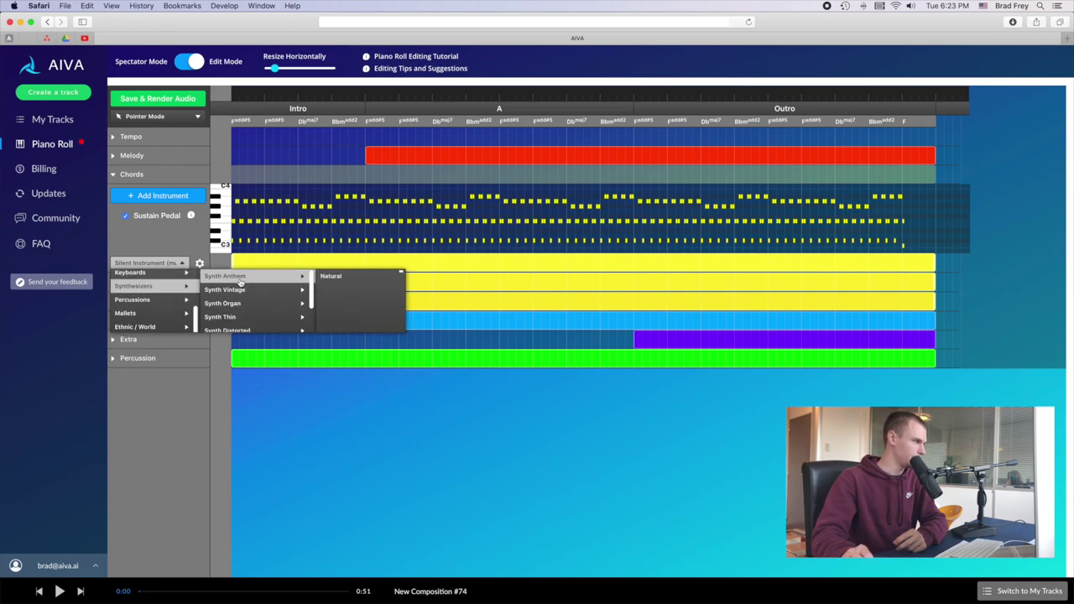
scroll(244, 294, "down", 5)
scroll(243, 290, "up", 2)
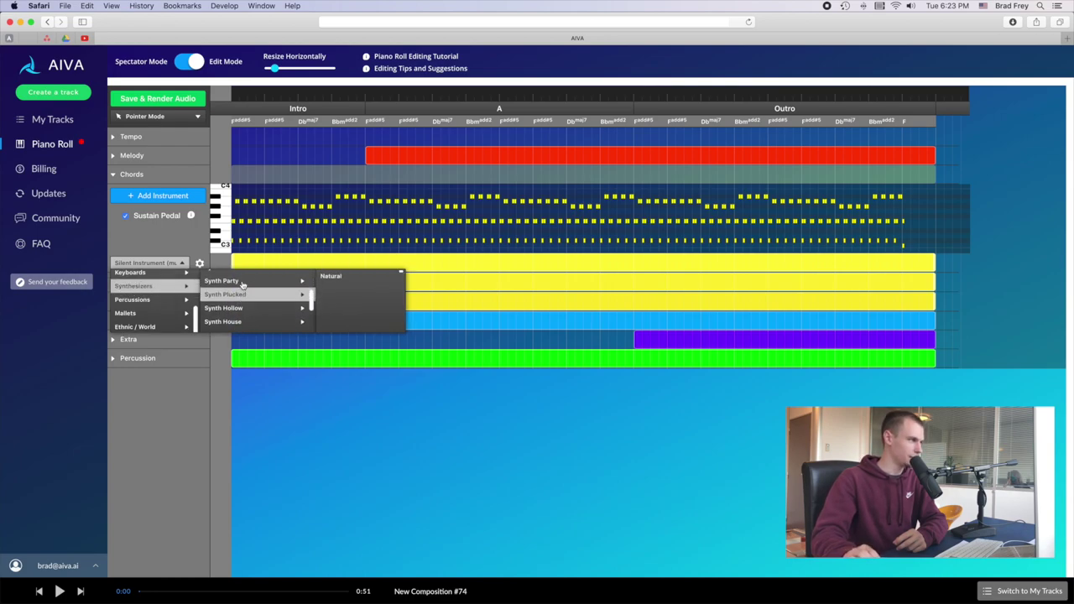
left_click(348, 280)
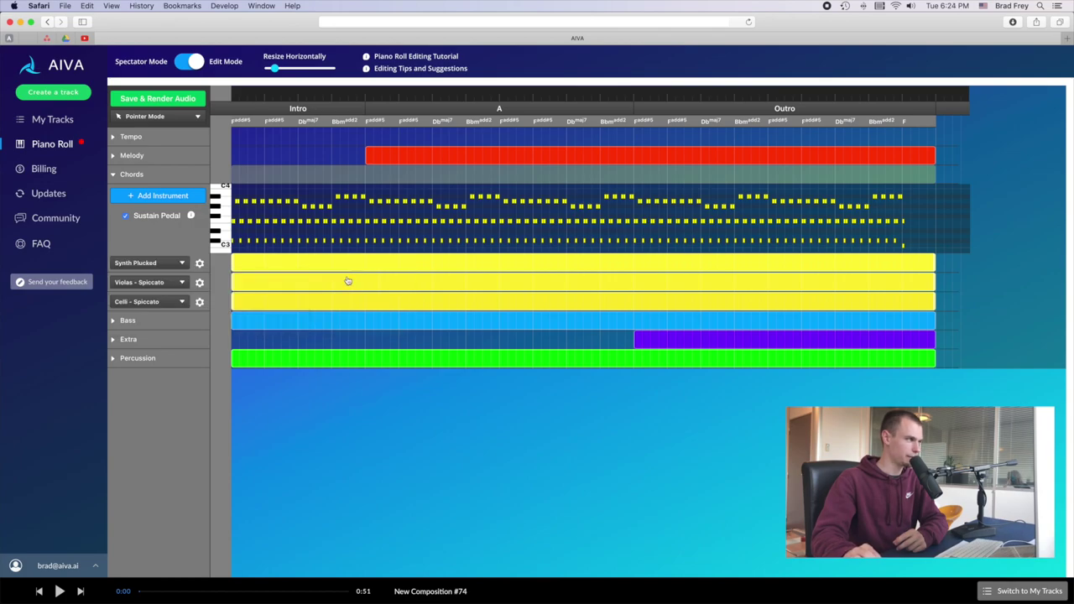
Step: Trim the Synth Plucked part to start at the Outro and set its Dynamics to -25
left_click_drag(235, 264, 649, 264)
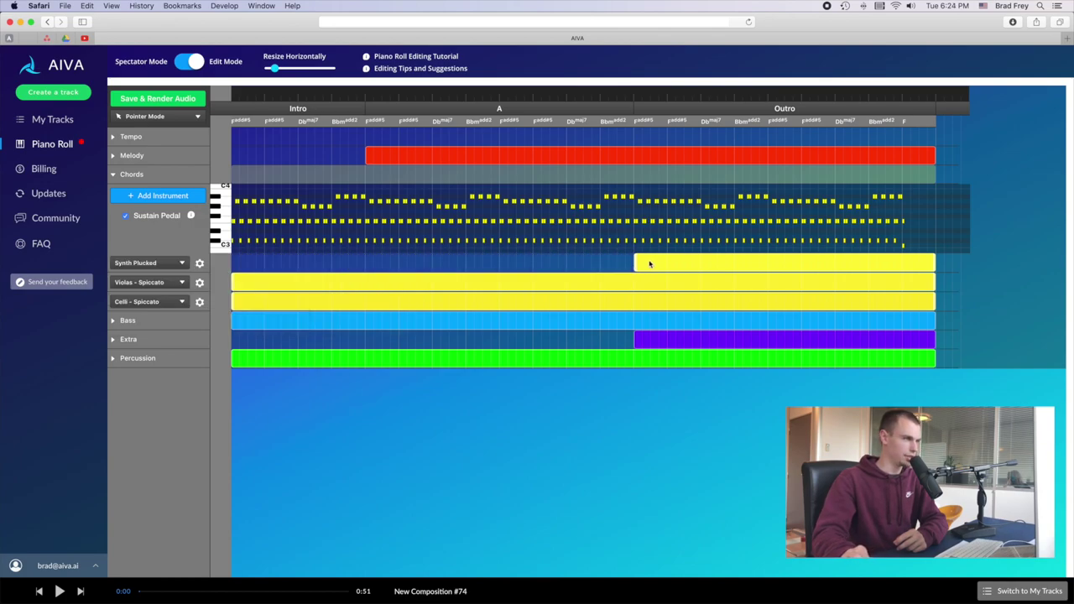
left_click(199, 262)
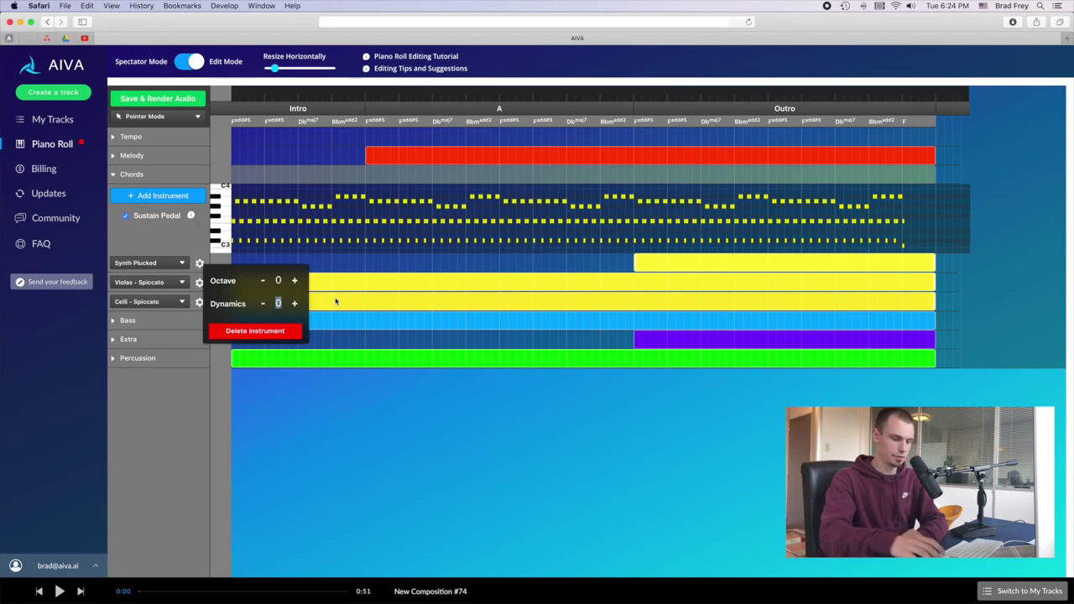
type("-25")
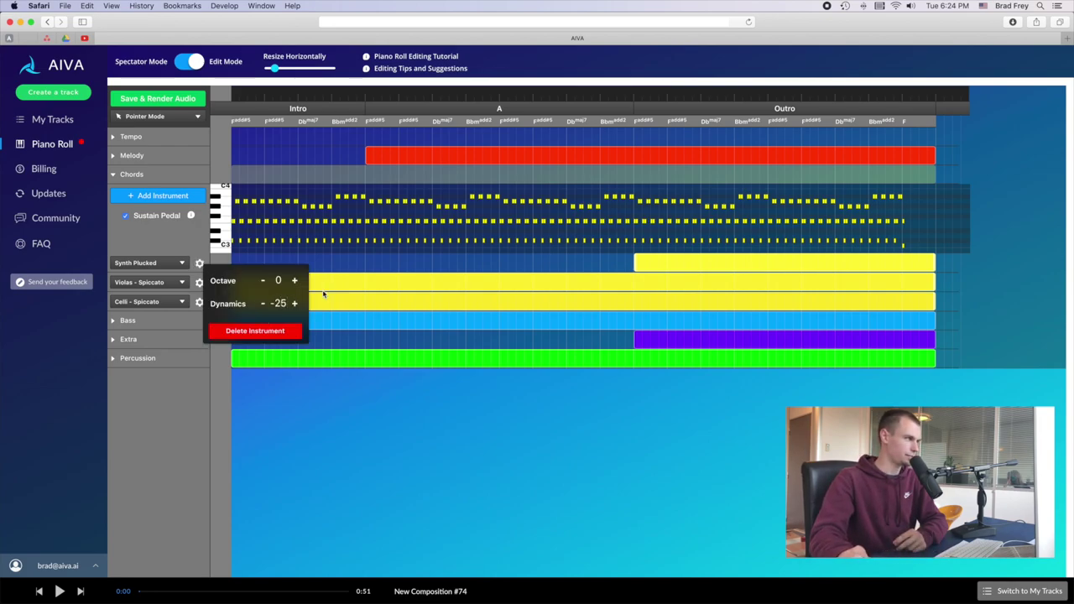
left_click(261, 262)
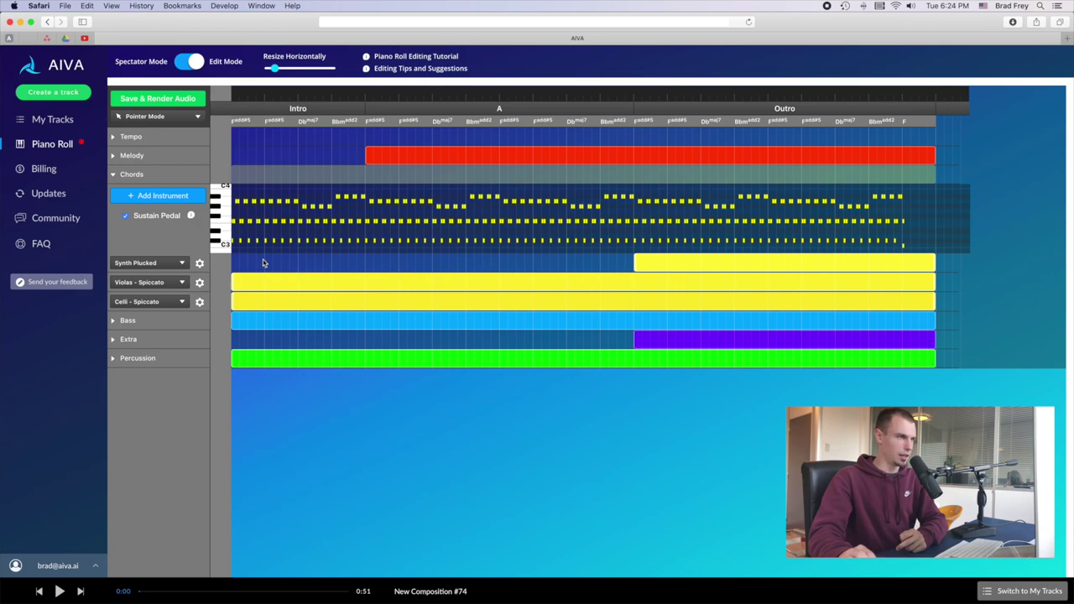